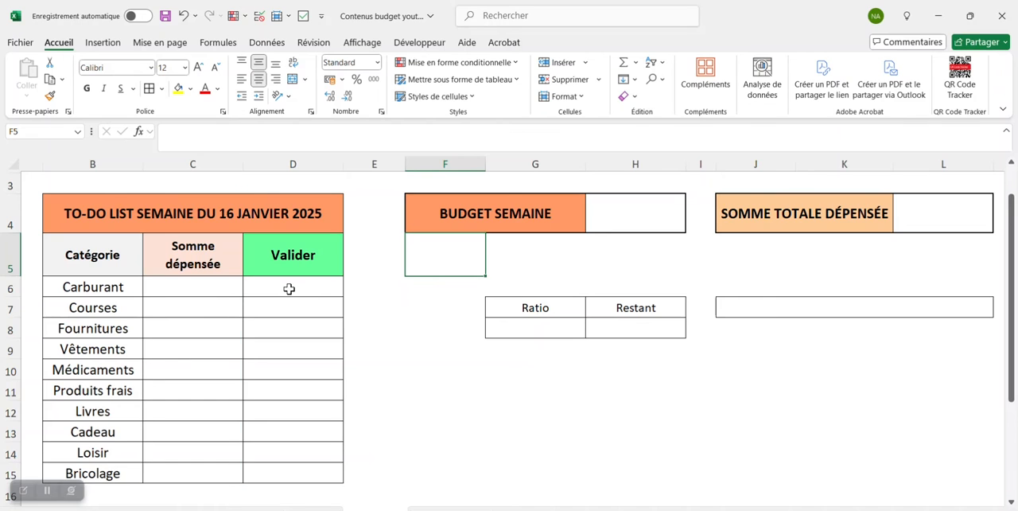
# - Insert checkboxes in the Valider column for all categories, from D6 to D15
pyautogui.moveTo(325, 284); pyautogui.dragTo(317, 472)
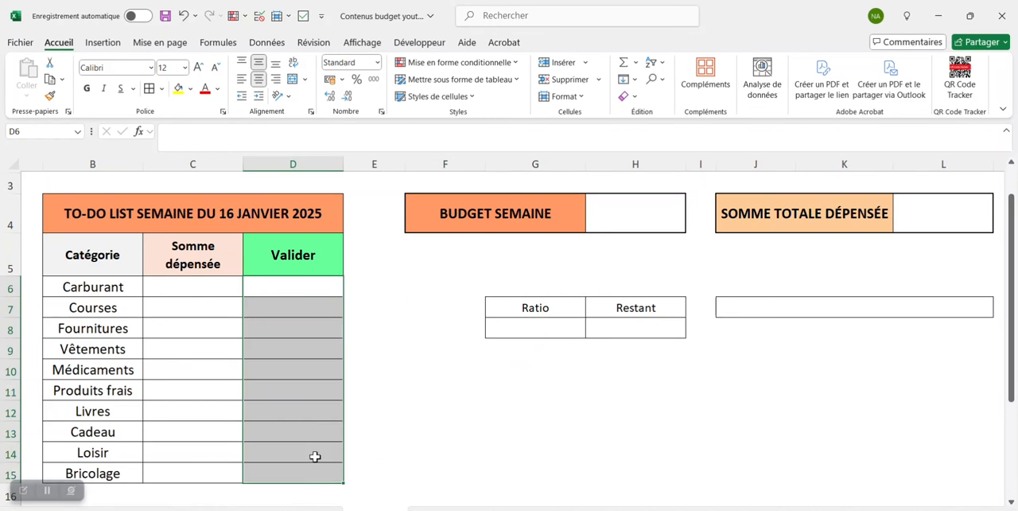
pyautogui.click(115, 46)
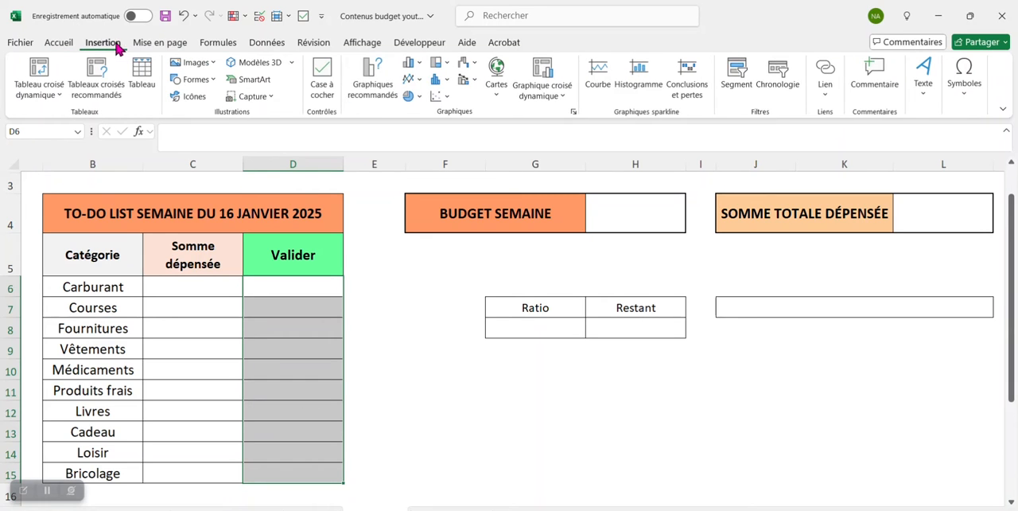
pyautogui.click(323, 85)
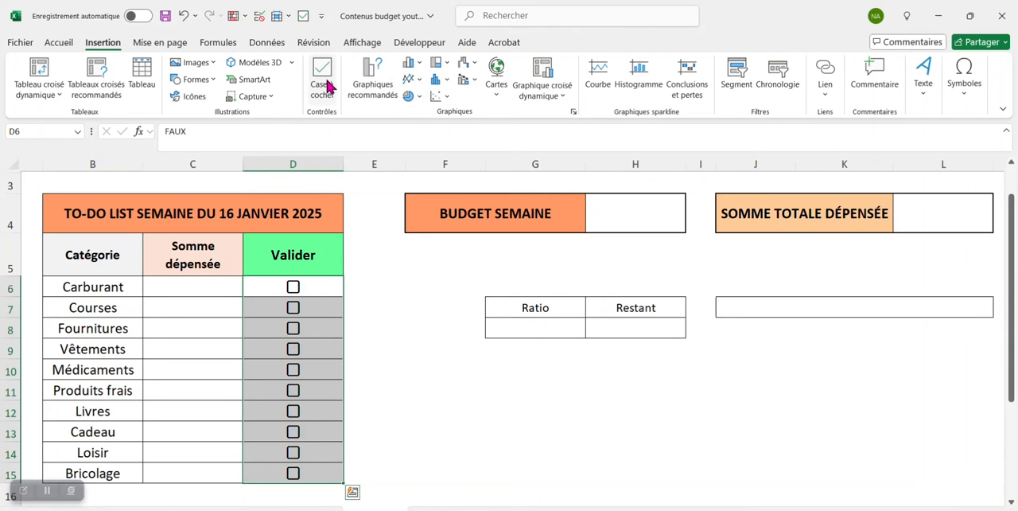
pyautogui.click(382, 260)
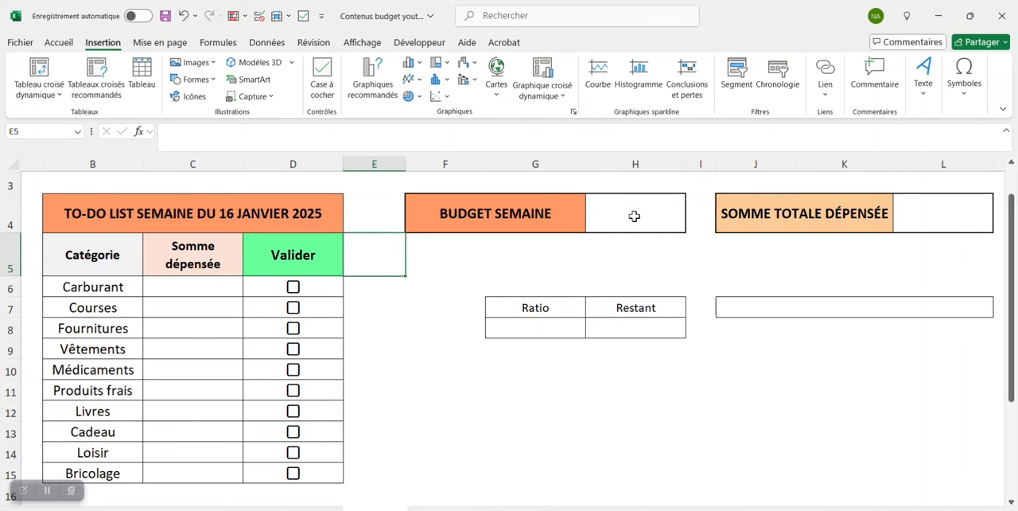
# - Enter 420 as the weekly budget in H4, beside BUDGET SEMAINE
pyautogui.click(631, 216)
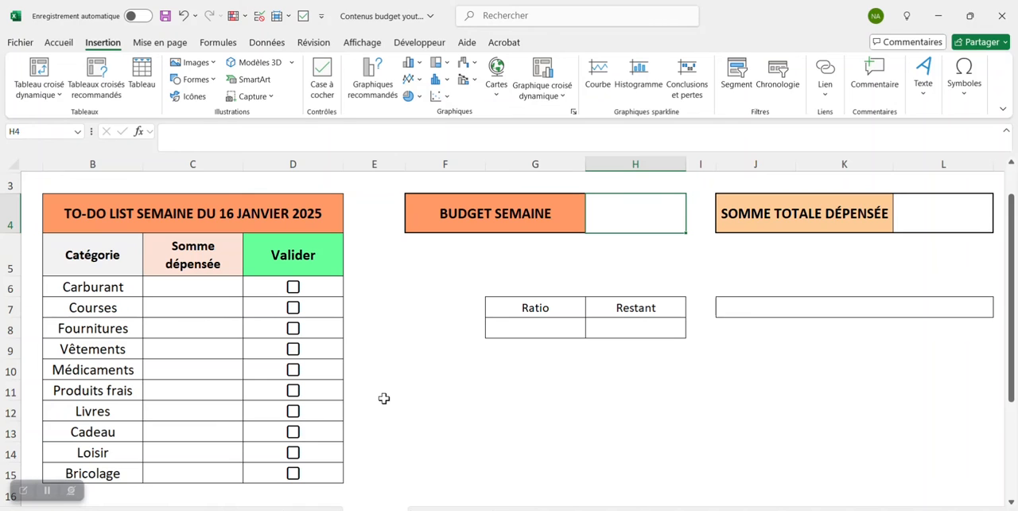
pyautogui.write('420')
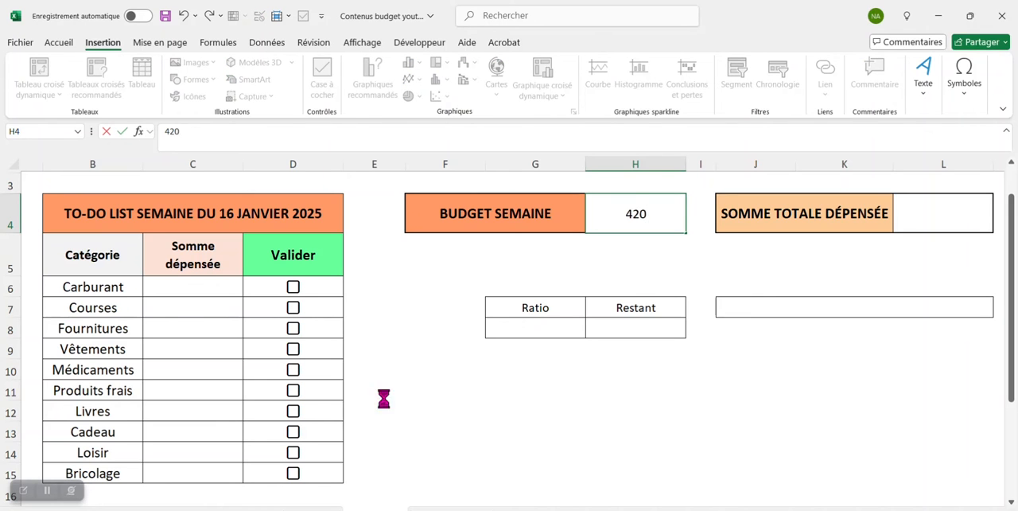
pyautogui.press('Return')
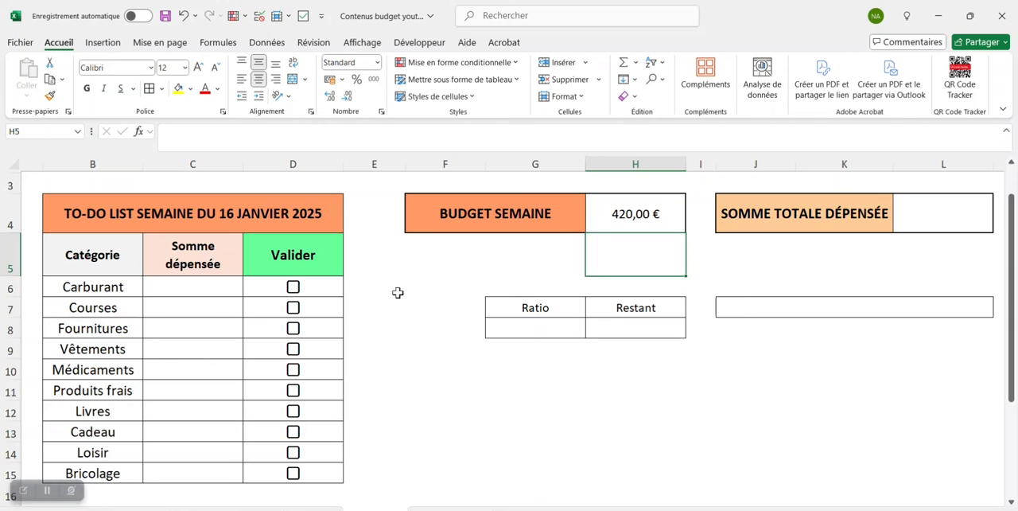
pyautogui.click(376, 308)
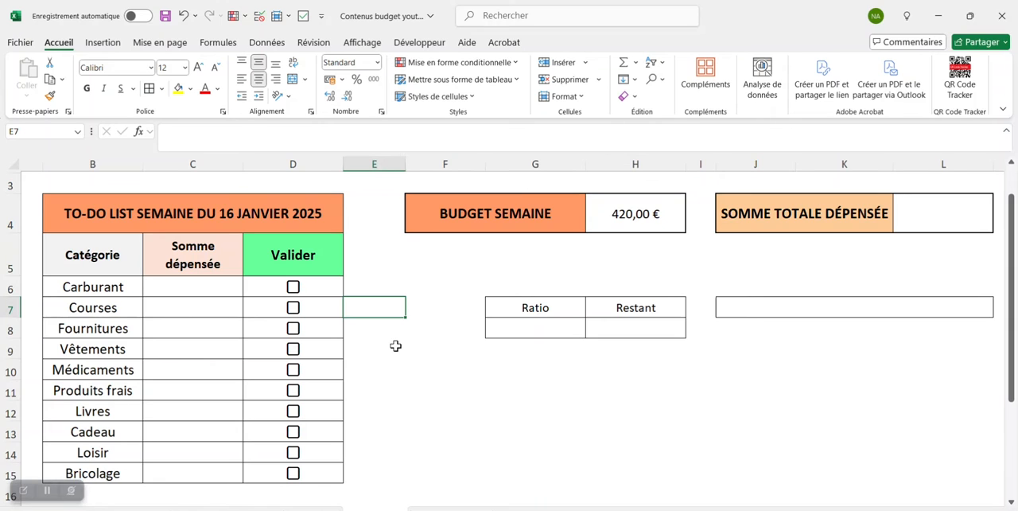
# - Enter 75 as the amount spent on Courses in C7 and check its Valider box
pyautogui.click(199, 309)
pyautogui.write('75')
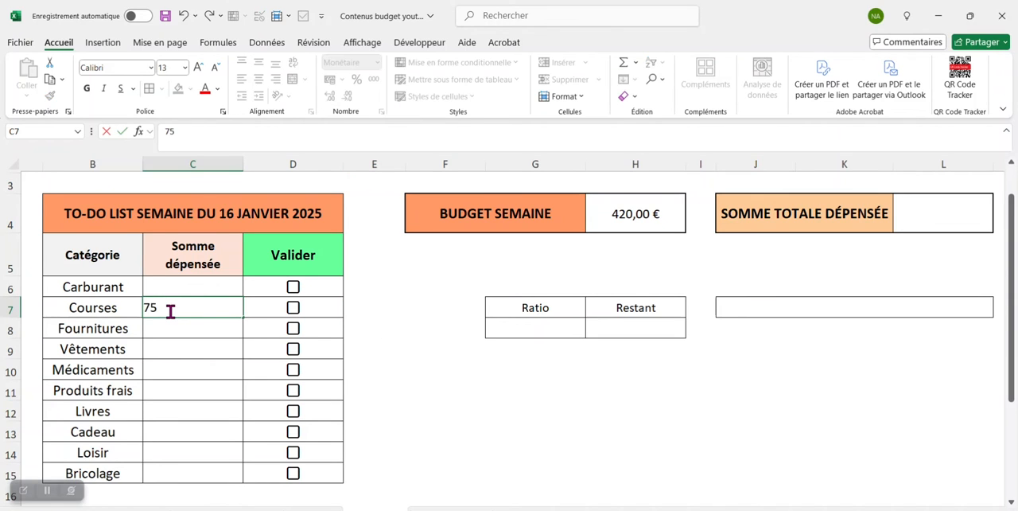
pyautogui.press('Return')
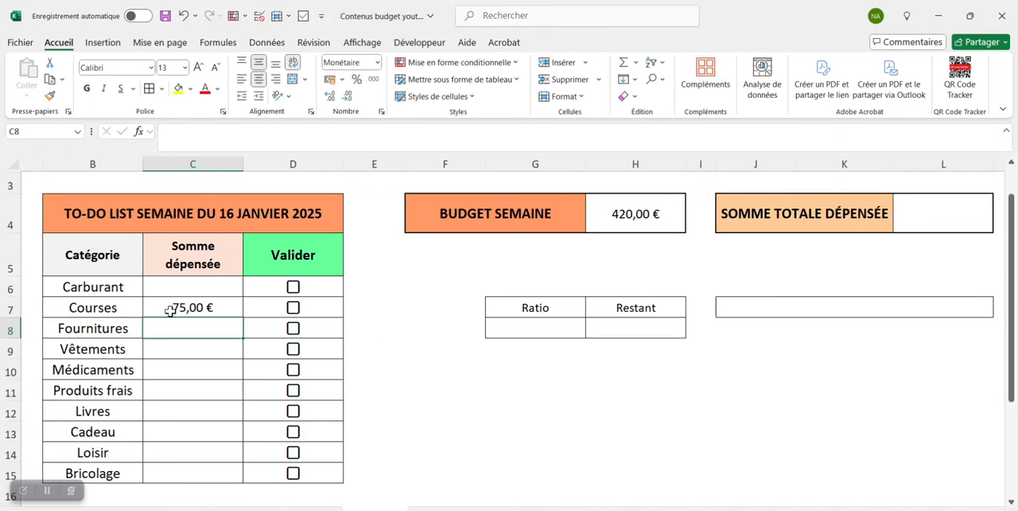
pyautogui.click(293, 315)
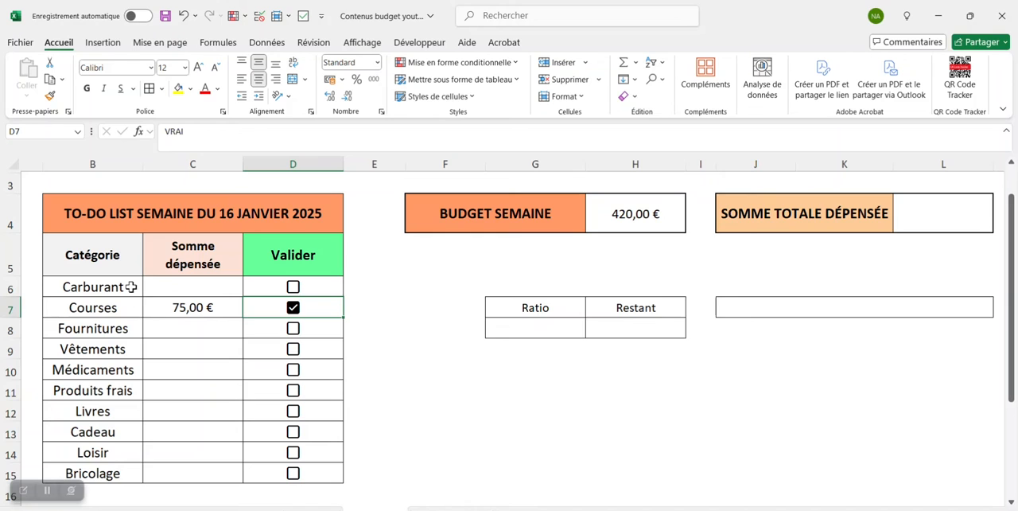
# - Create a formula-based conditional formatting rule for B6:D15 using =et($c6<>"";$d6=vrai)
pyautogui.moveTo(83, 287); pyautogui.dragTo(293, 473)
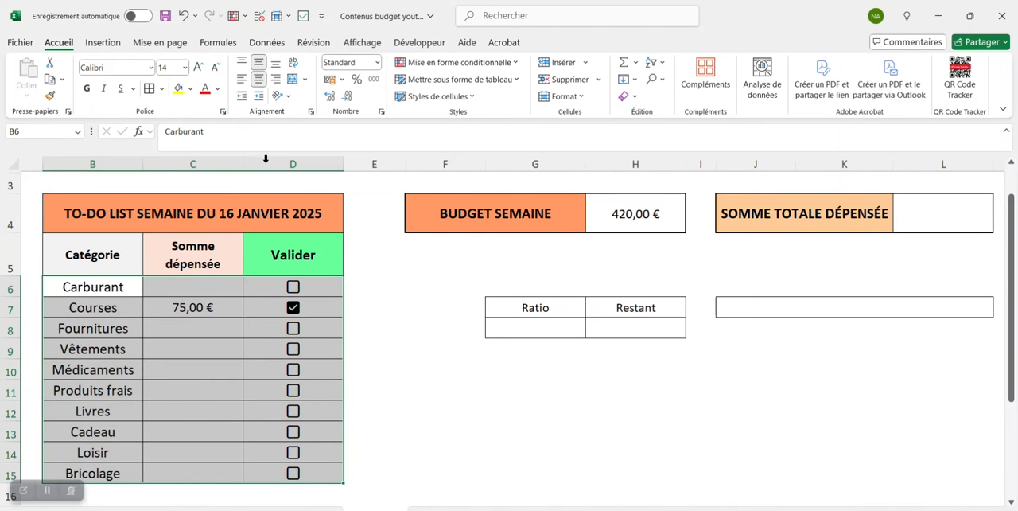
pyautogui.click(460, 64)
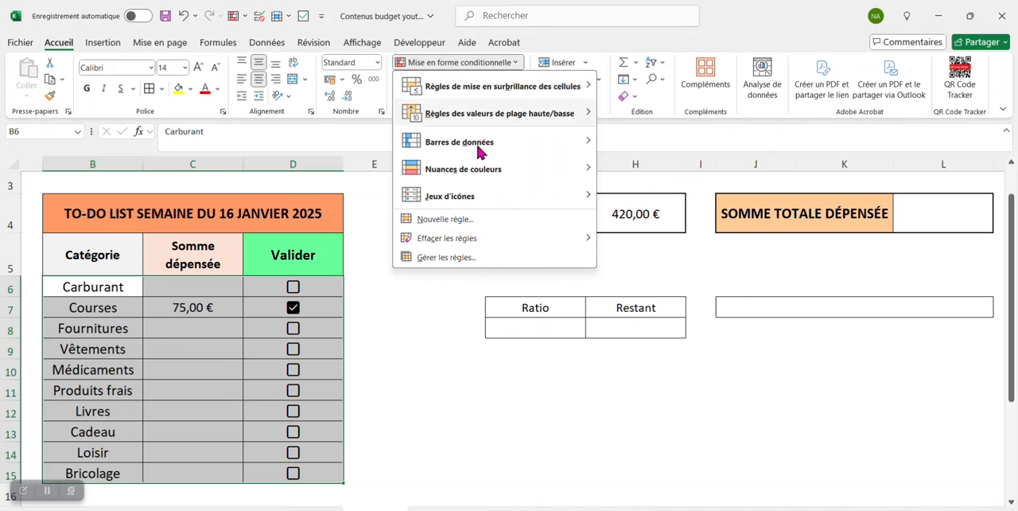
pyautogui.click(479, 253)
pyautogui.click(507, 338)
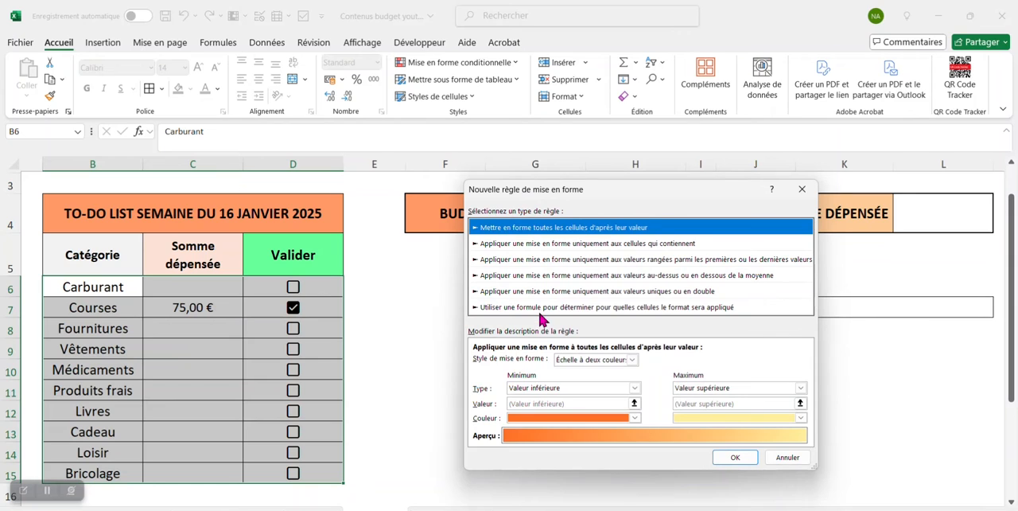
pyautogui.click(544, 311)
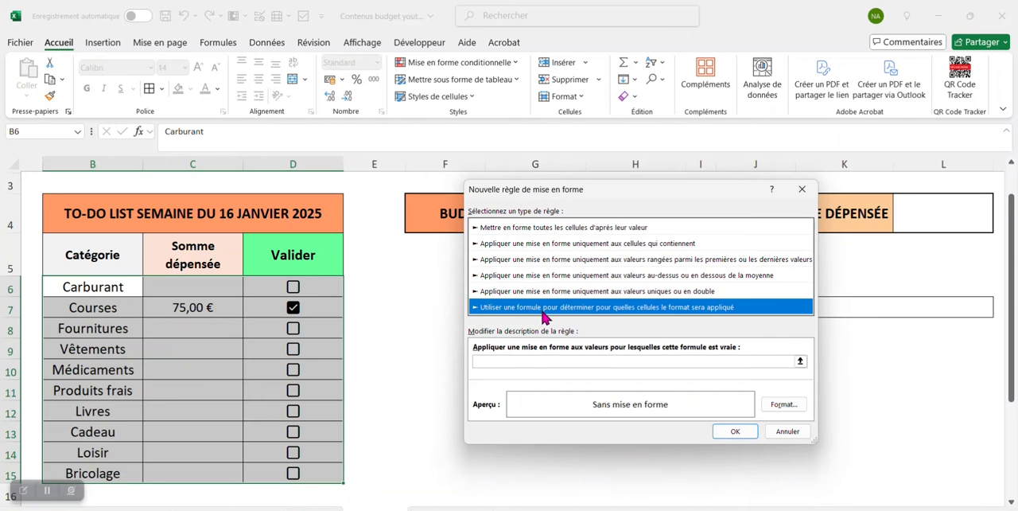
pyautogui.click(536, 360)
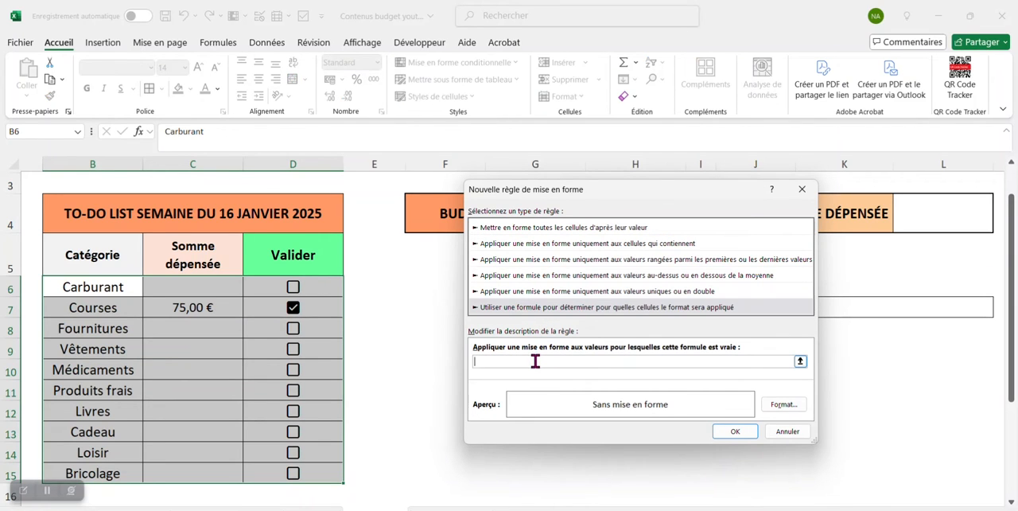
pyautogui.write('=et(')
pyautogui.write(';$d6=vrai')
# - Give the rule bold, strikethrough text with a light grey fill, and apply it to the to-do table
pyautogui.click(798, 409)
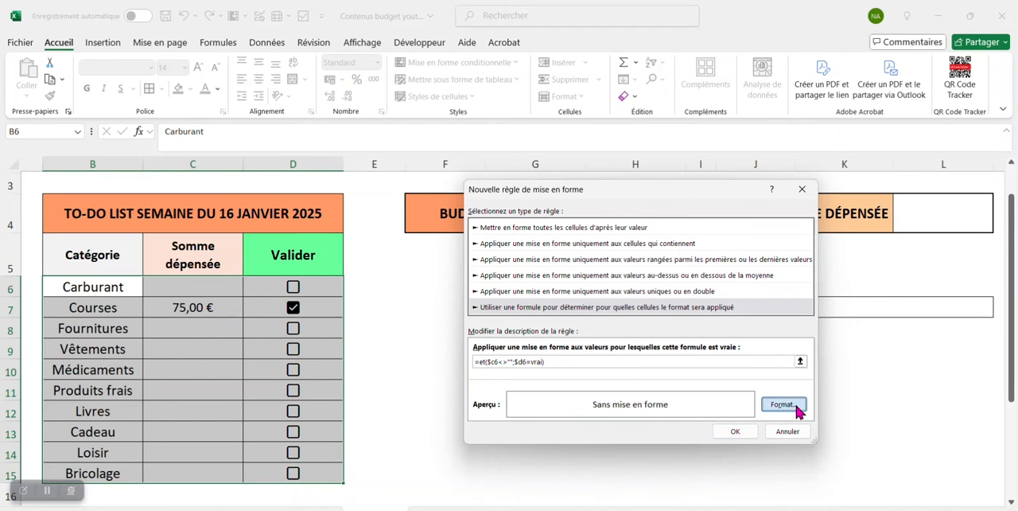
pyautogui.click(616, 213)
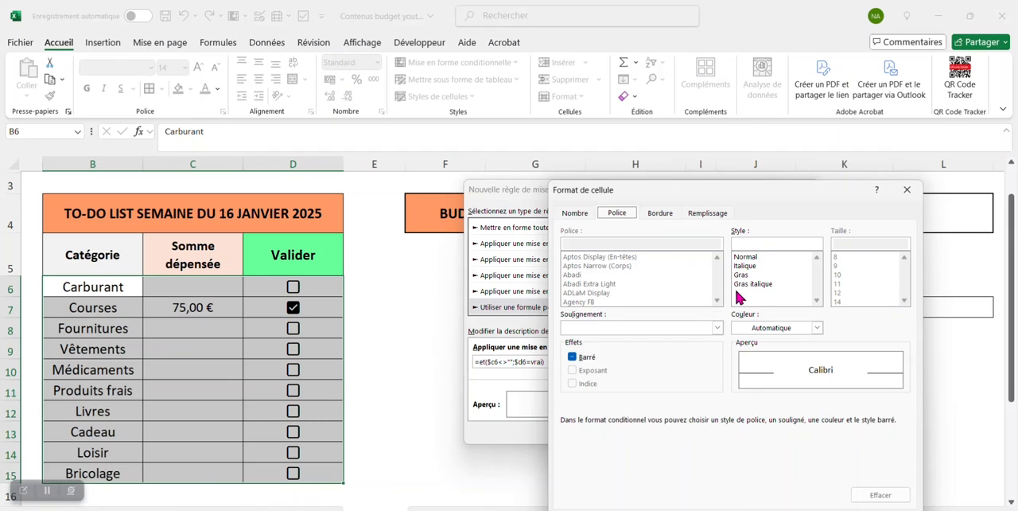
pyautogui.click(744, 275)
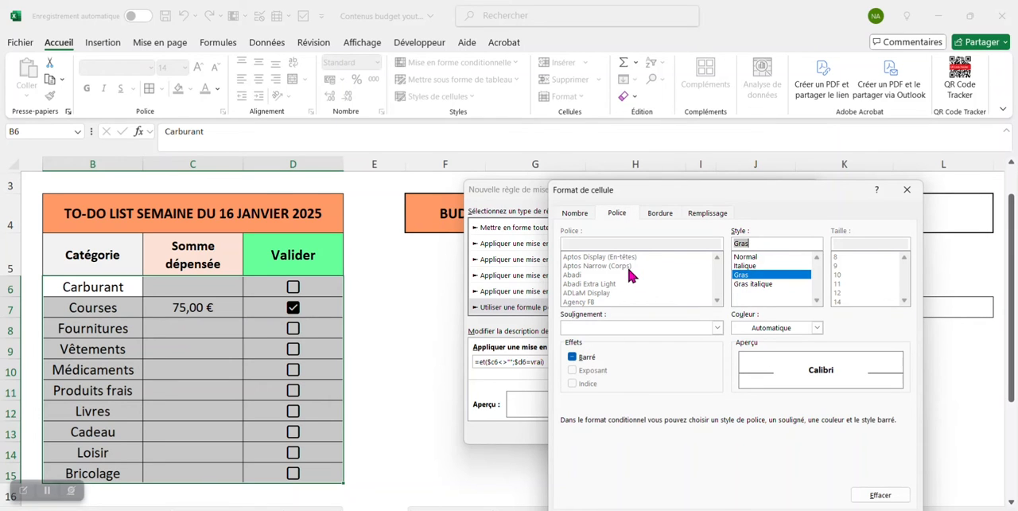
pyautogui.click(707, 214)
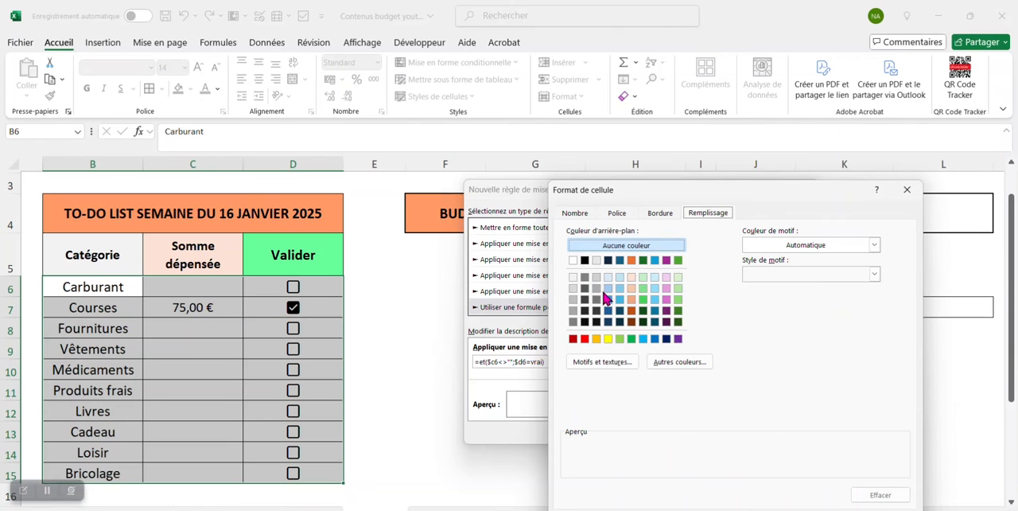
pyautogui.click(573, 288)
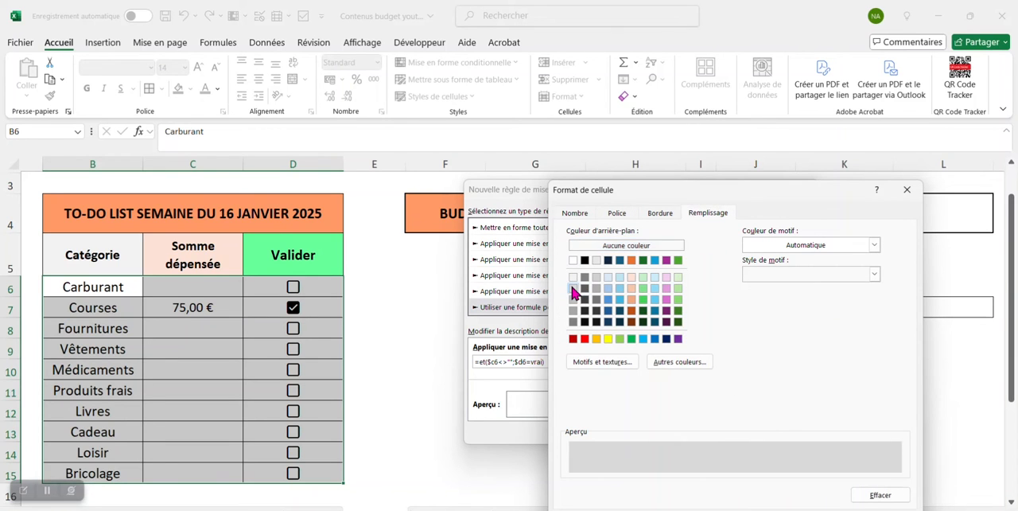
pyautogui.click(622, 215)
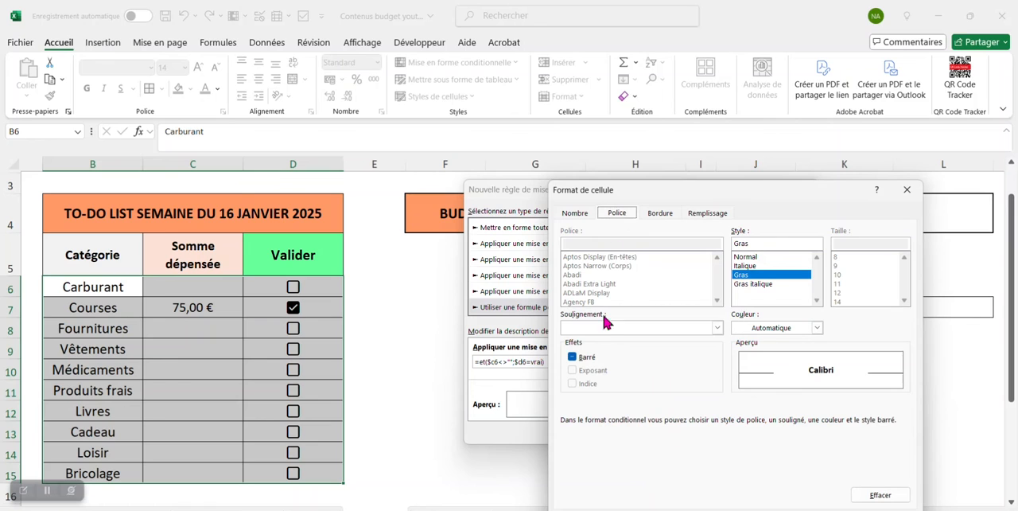
pyautogui.click(574, 358)
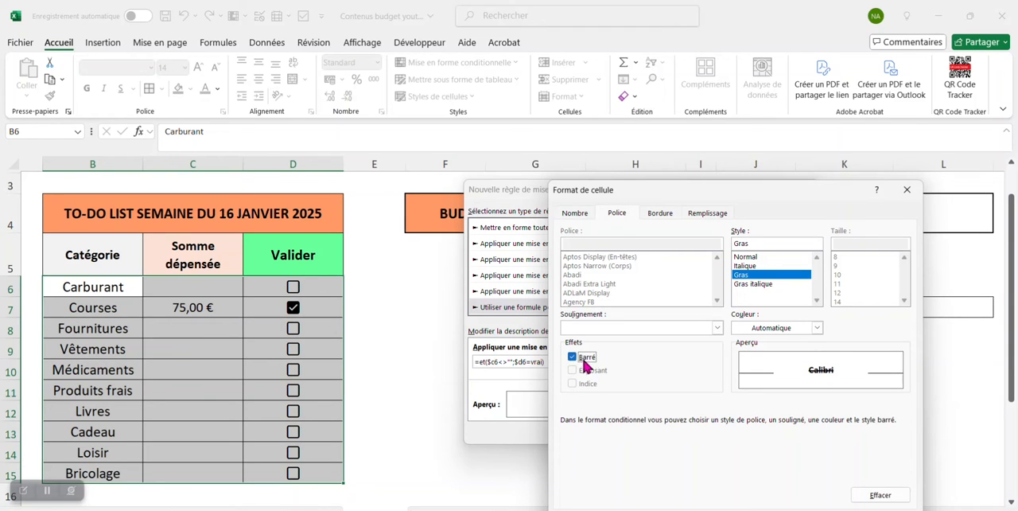
pyautogui.moveTo(792, 193); pyautogui.dragTo(778, 145)
pyautogui.click(812, 473)
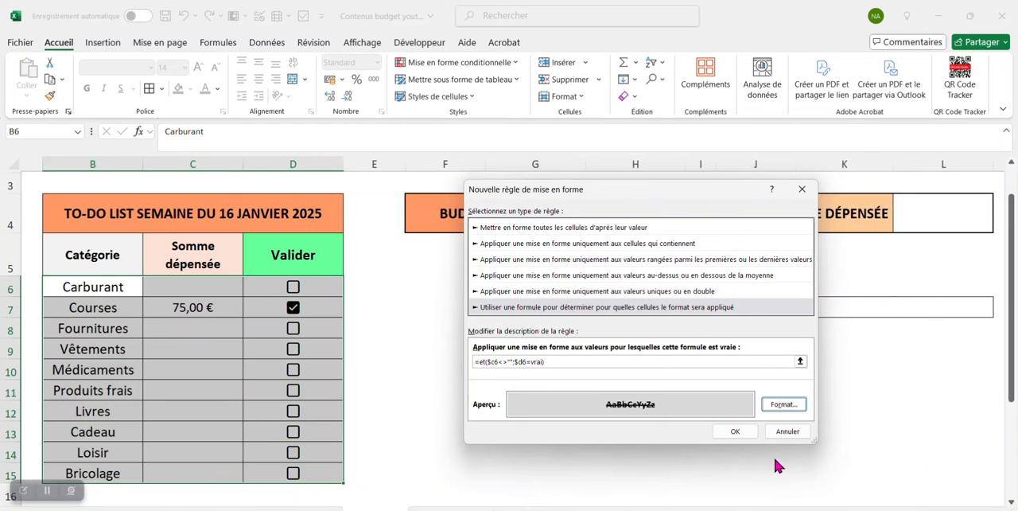
pyautogui.click(737, 428)
pyautogui.click(881, 470)
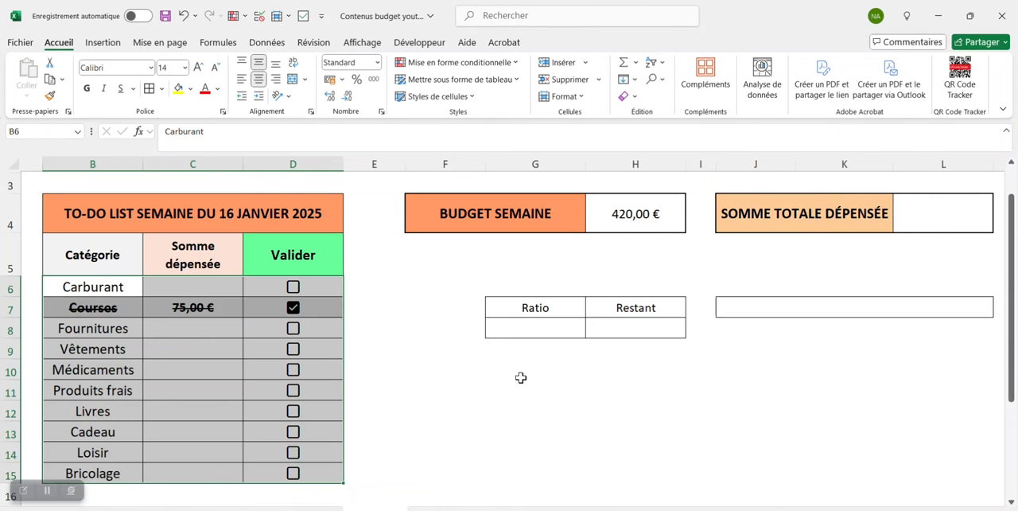
pyautogui.click(529, 389)
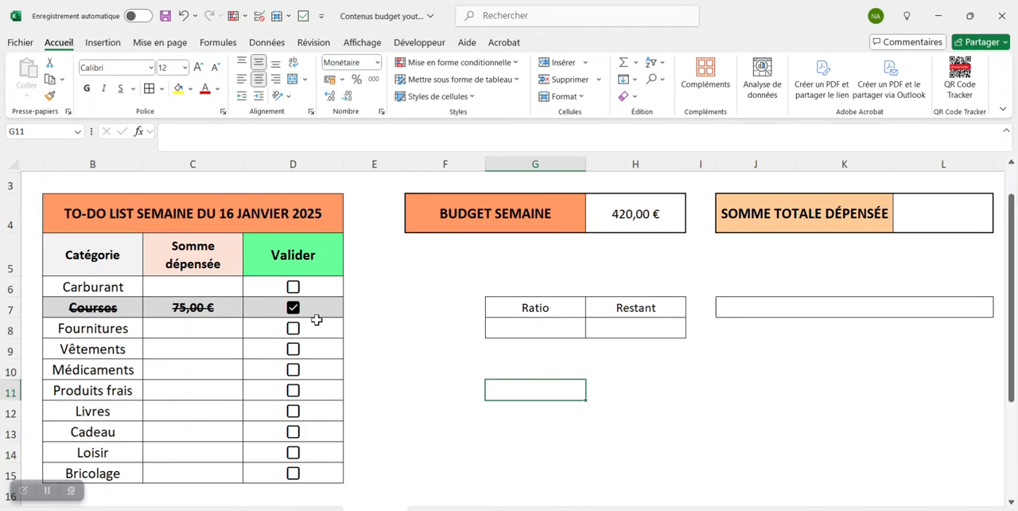
# - Enter 115 as the amount spent on Vêtements in C9 and check its Valider box
pyautogui.click(201, 351)
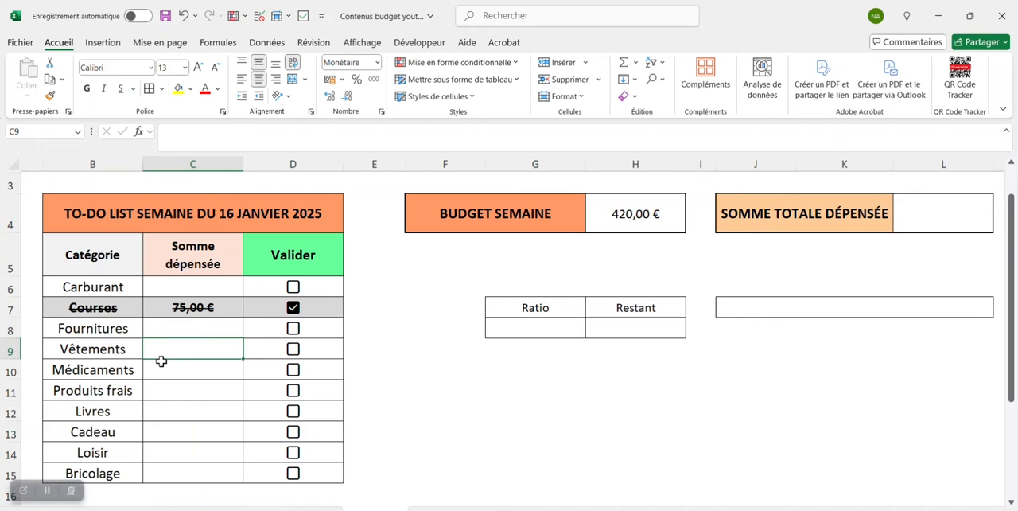
pyautogui.write('115')
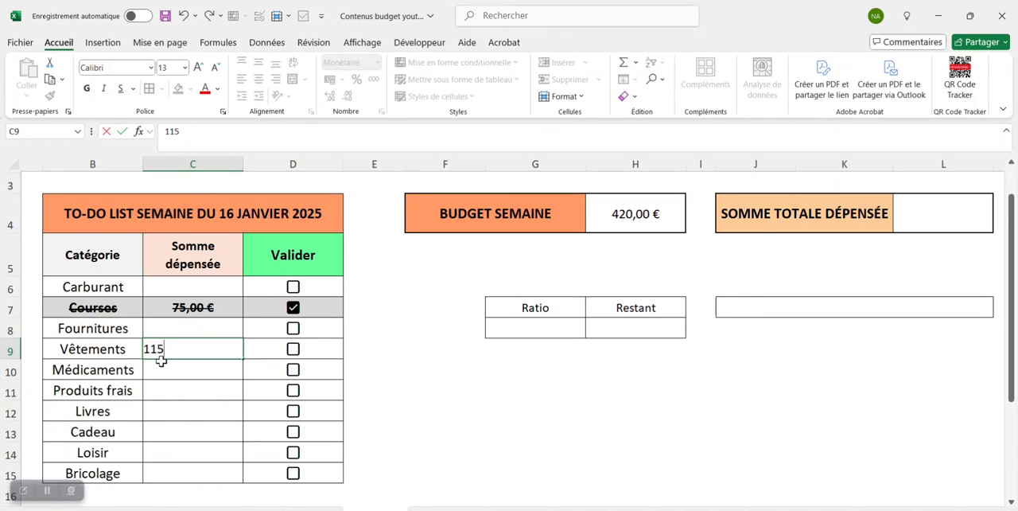
pyautogui.press('Return')
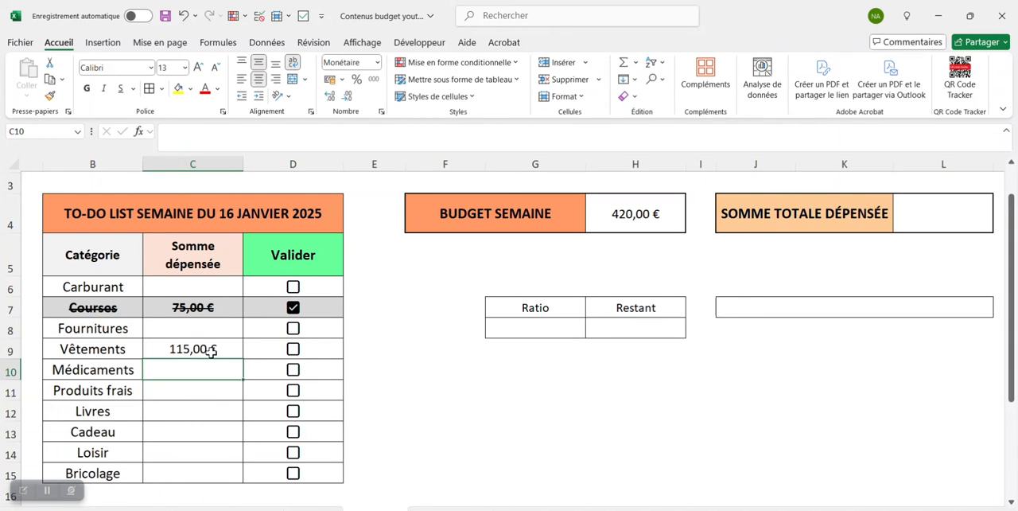
pyautogui.click(293, 352)
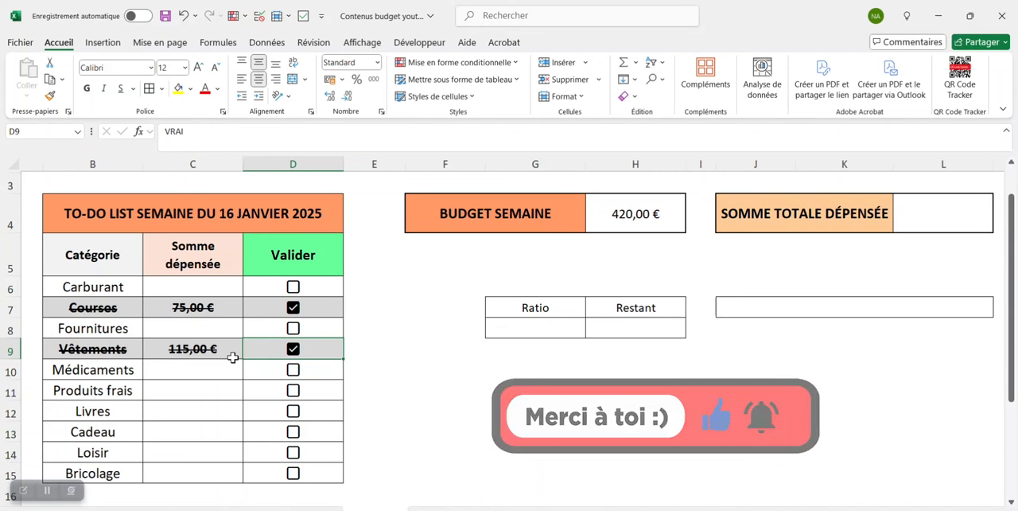
# - Enter =SOMME.SI(D6:D15;"=vrai";C6:C15) in L4 to total the amounts of the validated expenses
pyautogui.click(923, 214)
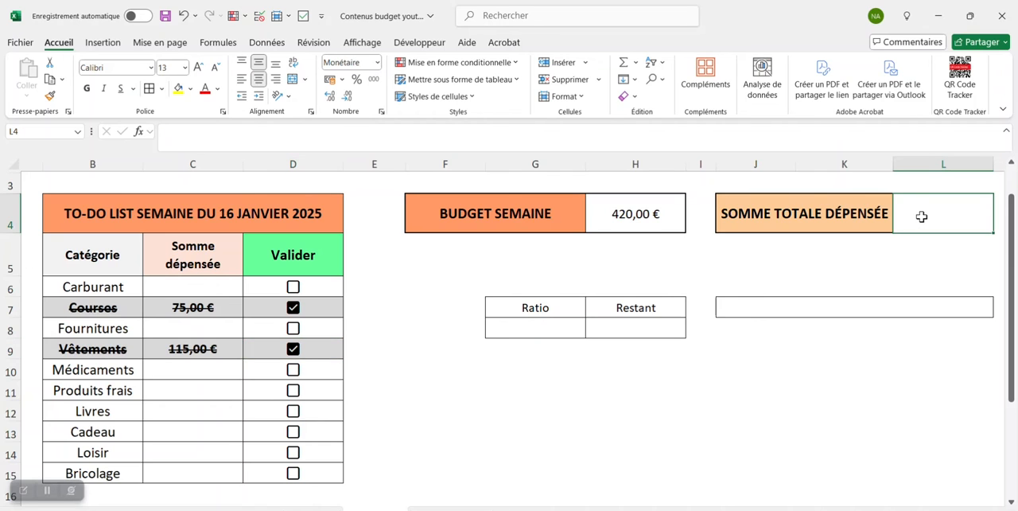
pyautogui.click(459, 136)
pyautogui.write('=som')
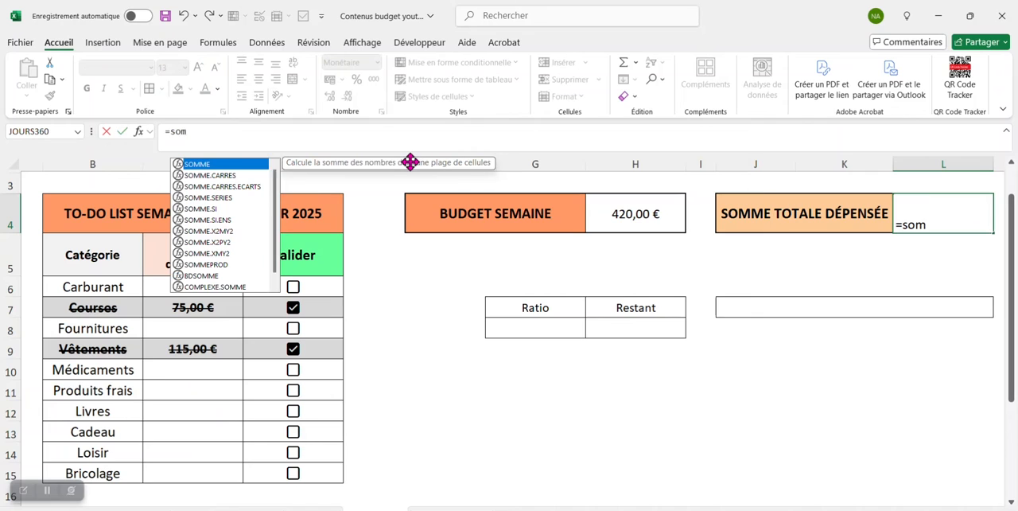
pyautogui.write('me')
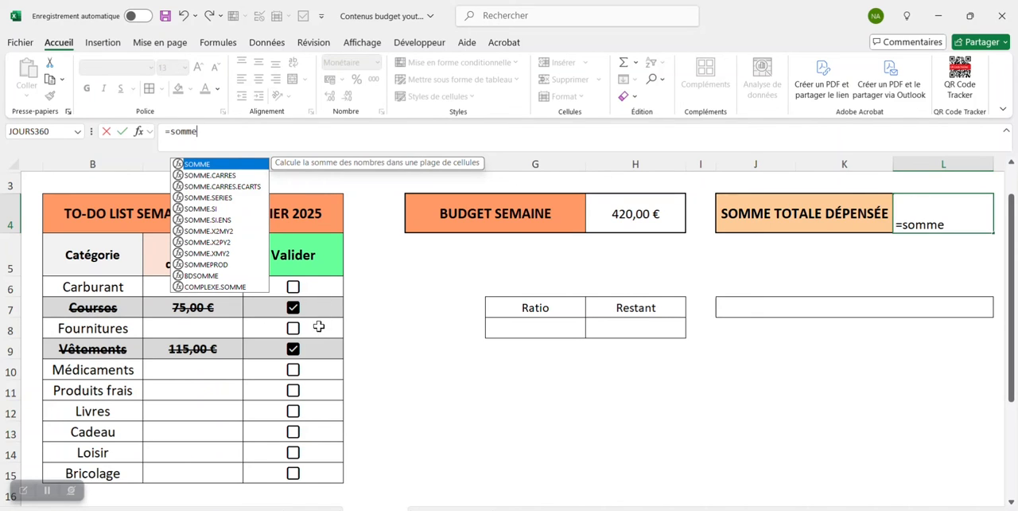
pyautogui.doubleClick(232, 208)
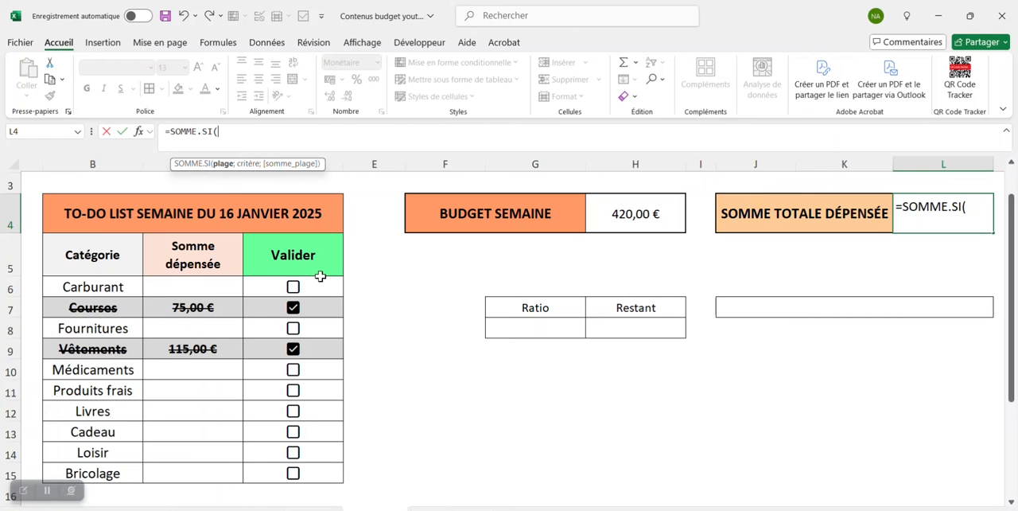
pyautogui.moveTo(319, 283); pyautogui.dragTo(314, 454)
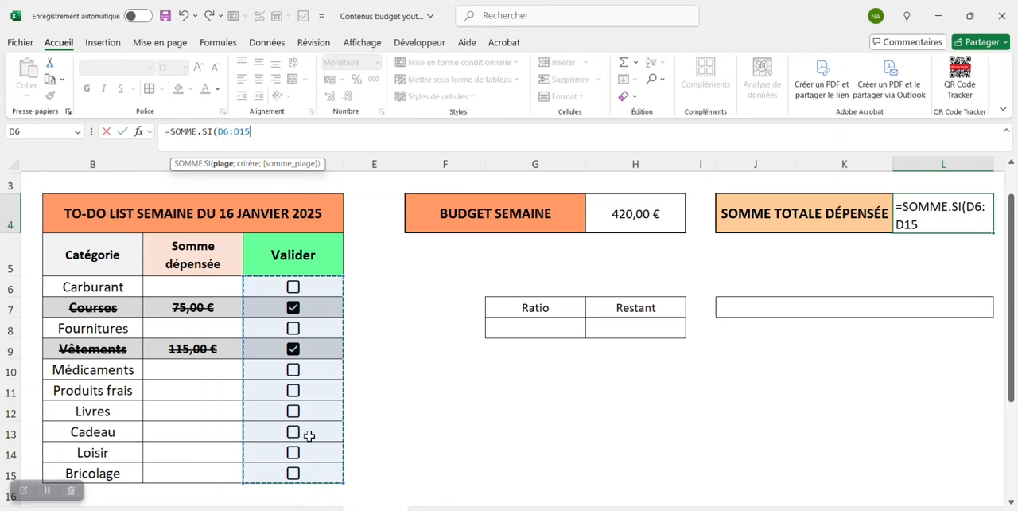
pyautogui.write(';"=vr')
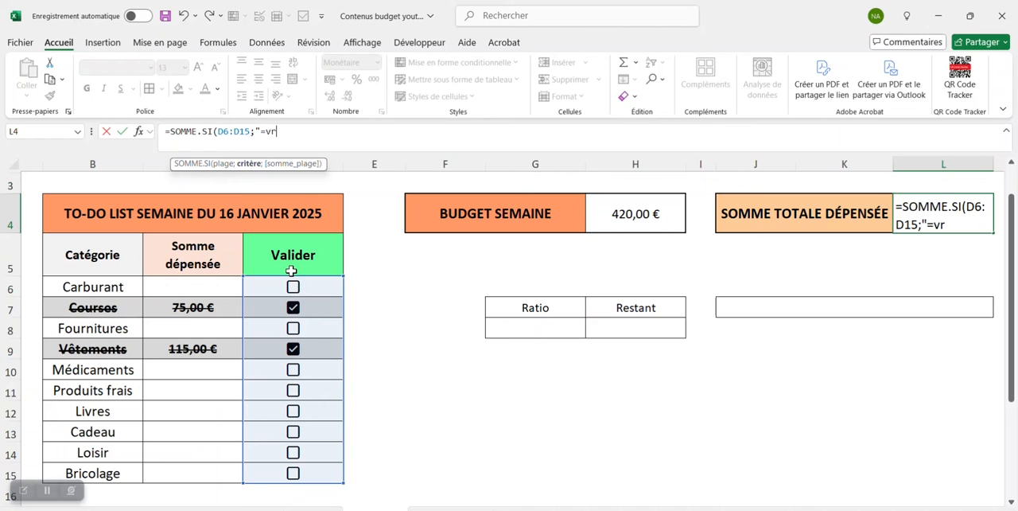
pyautogui.write('ai";')
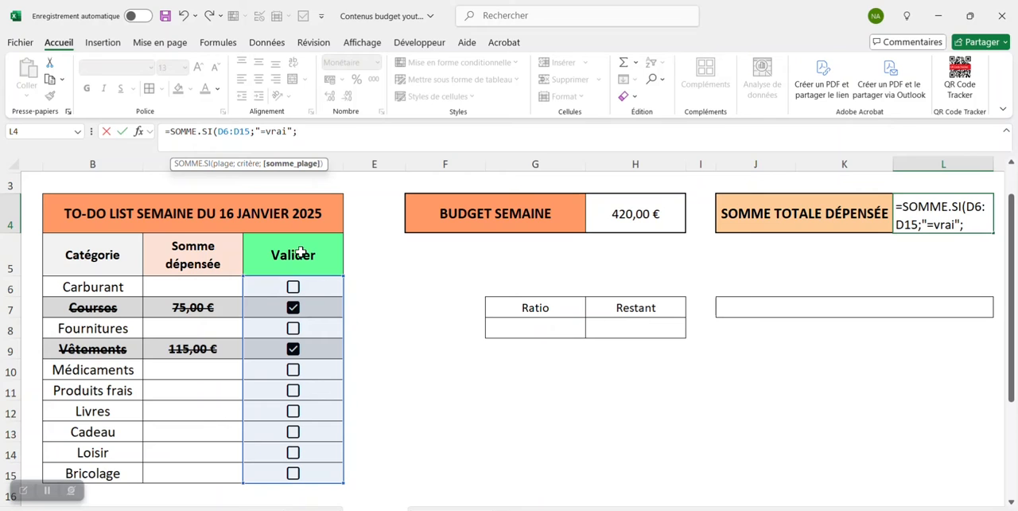
pyautogui.moveTo(220, 286); pyautogui.dragTo(202, 473)
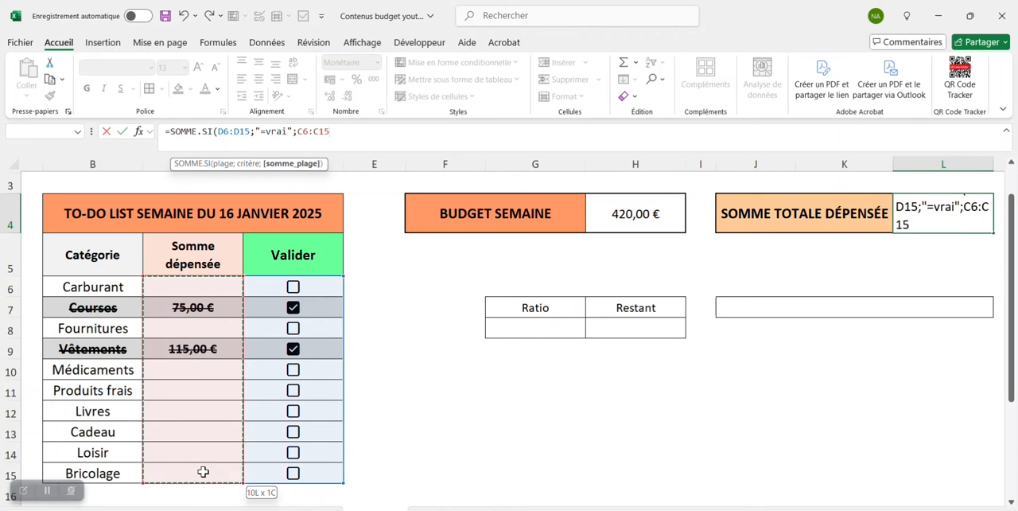
pyautogui.write(')')
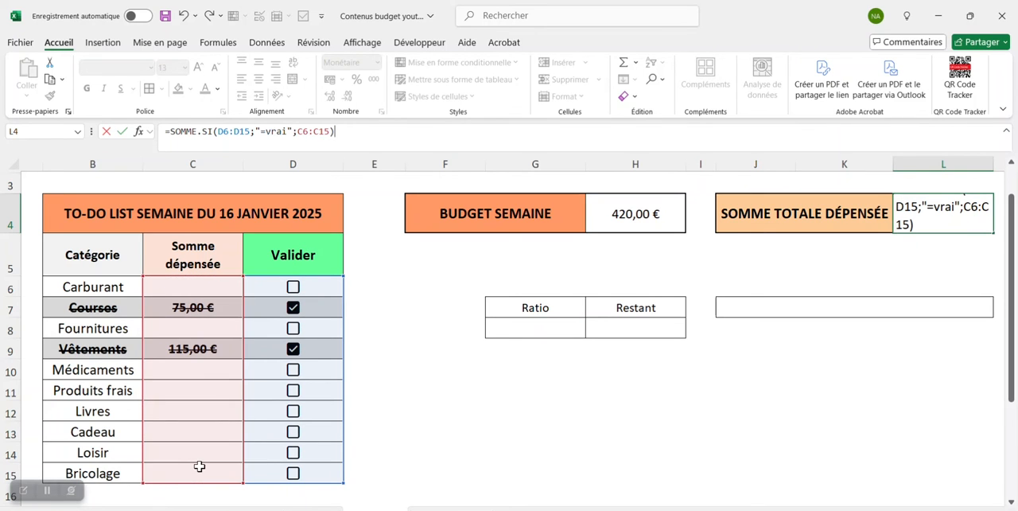
pyautogui.press('Return')
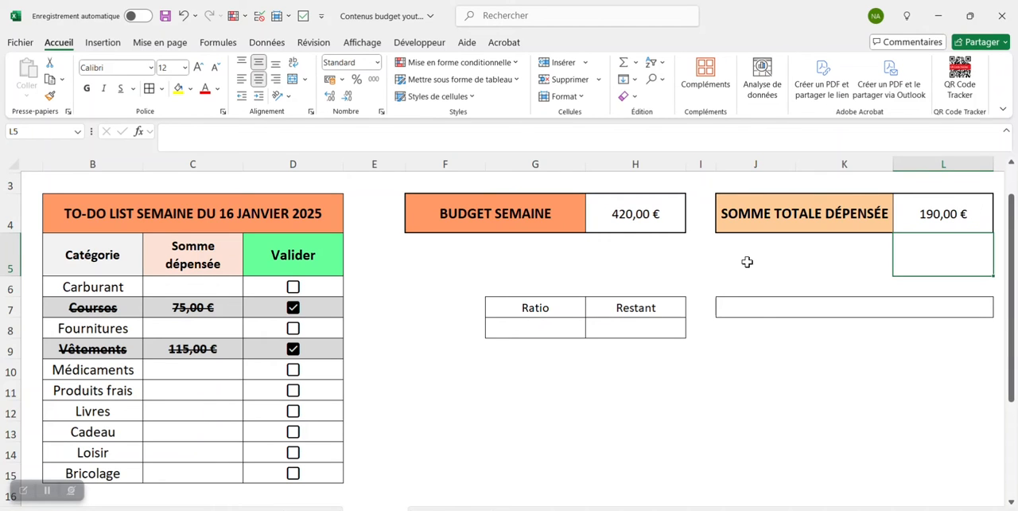
# - Enter 25 as the amount spent on Médicaments in C10 and check its Valider box
pyautogui.click(194, 371)
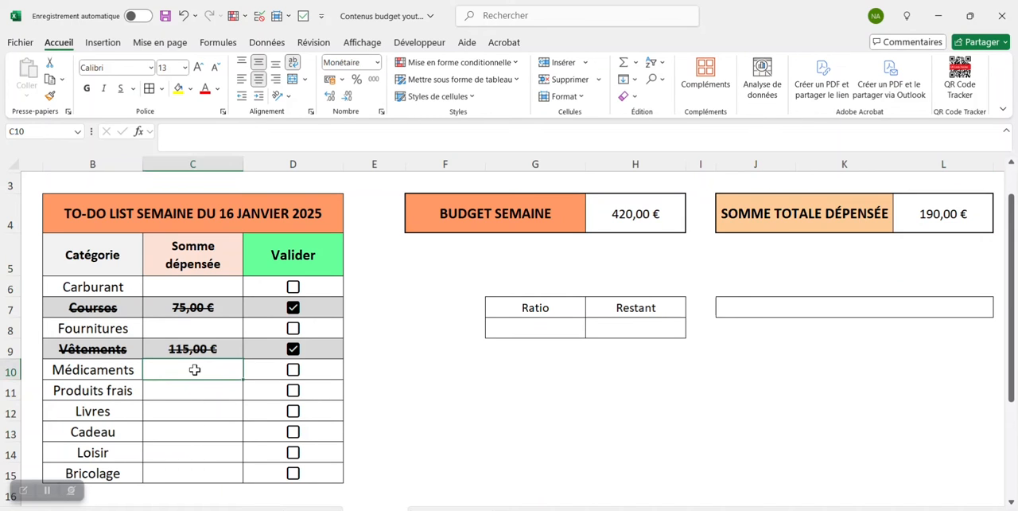
pyautogui.write('25')
pyautogui.press('Return')
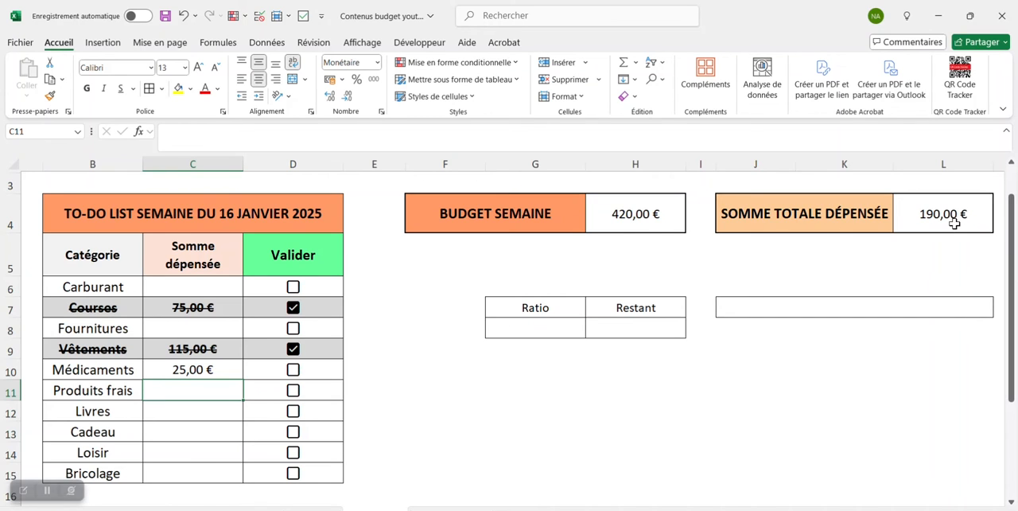
pyautogui.click(294, 376)
pyautogui.click(293, 372)
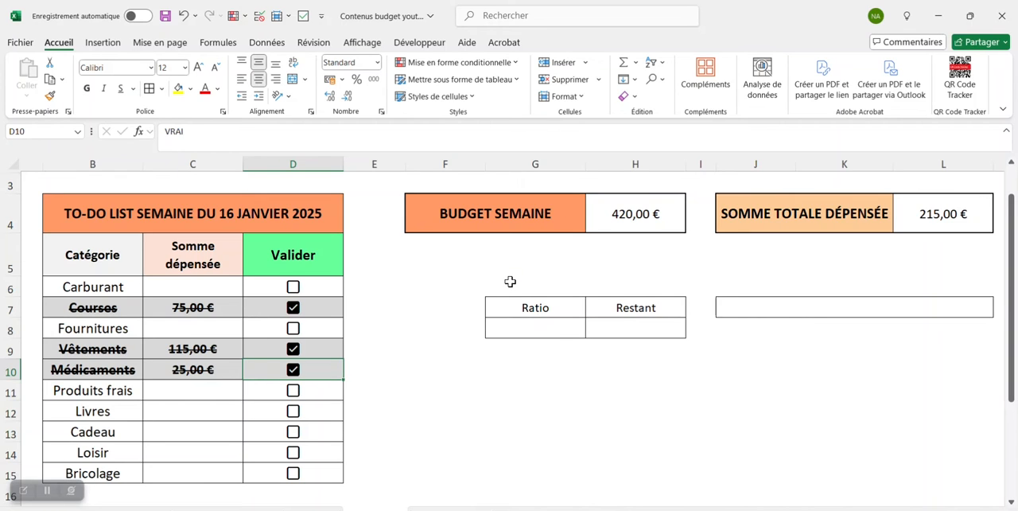
# - Enter =L4/H4 in G8 to calculate the Ratio of total spending to the weekly budget
pyautogui.click(558, 329)
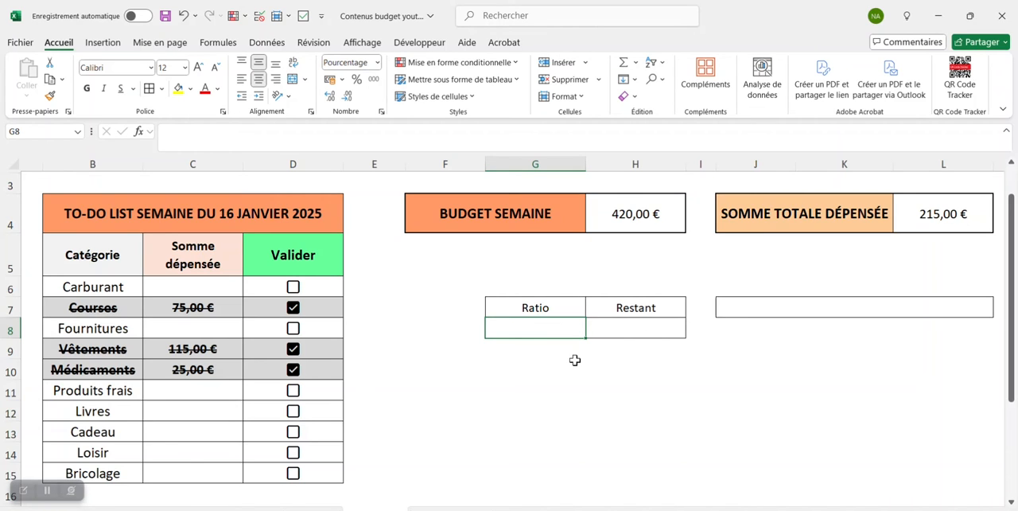
pyautogui.write('=')
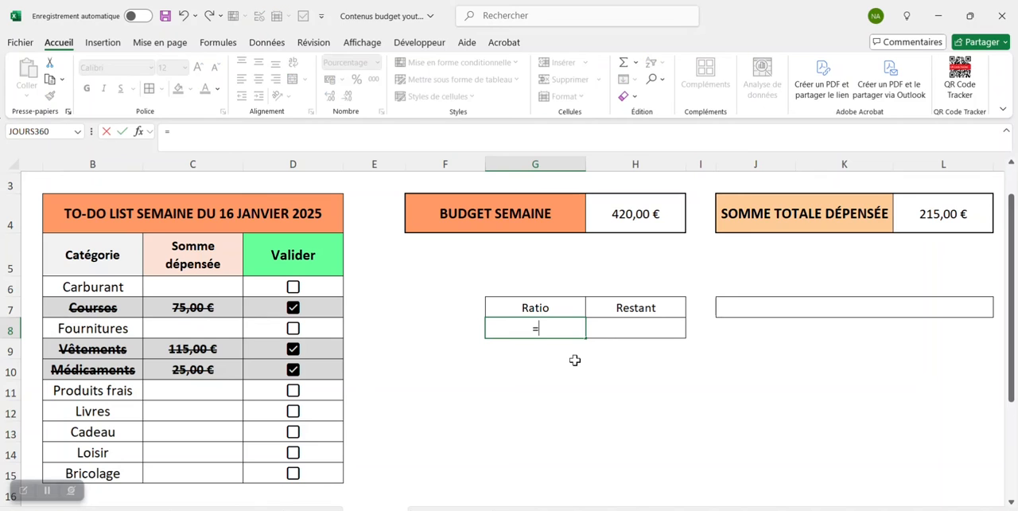
pyautogui.click(973, 221)
pyautogui.write('/')
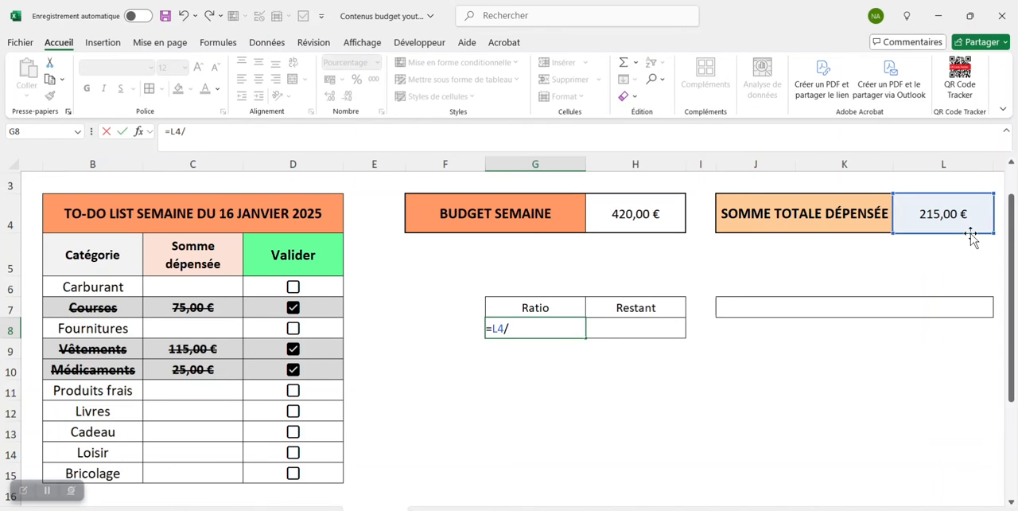
pyautogui.click(643, 214)
pyautogui.press('Return')
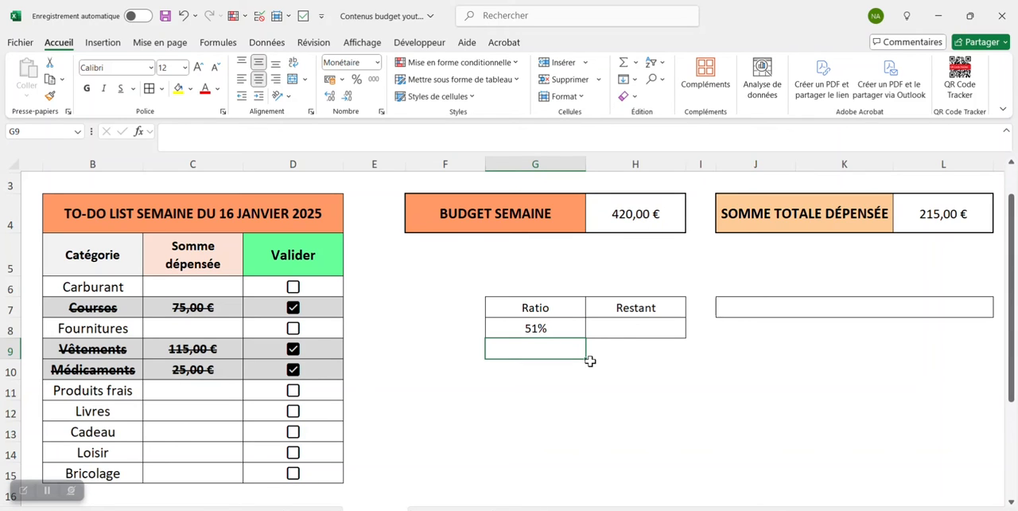
# - Enter =si(G8>1;0;1-G8) in H8 to calculate the Restant share of the budget
pyautogui.click(633, 328)
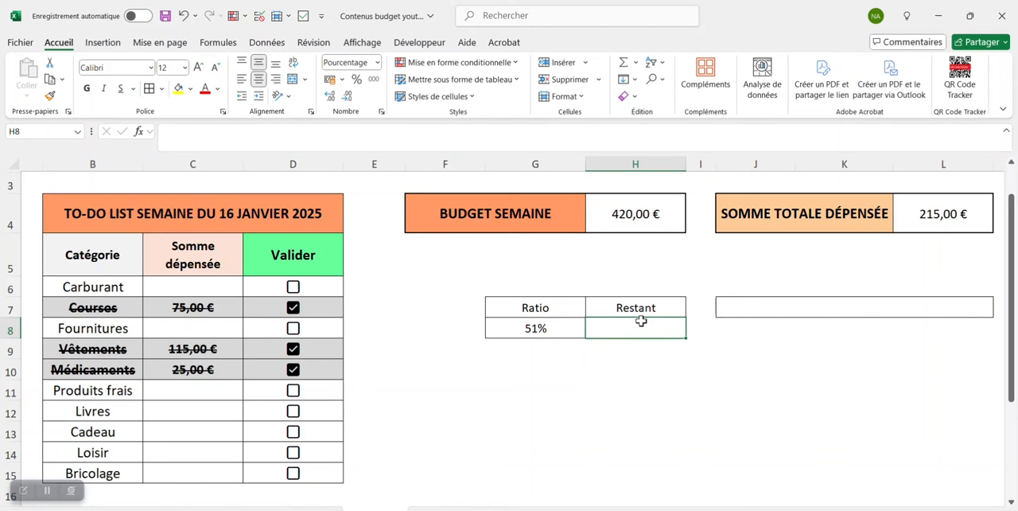
pyautogui.click(323, 141)
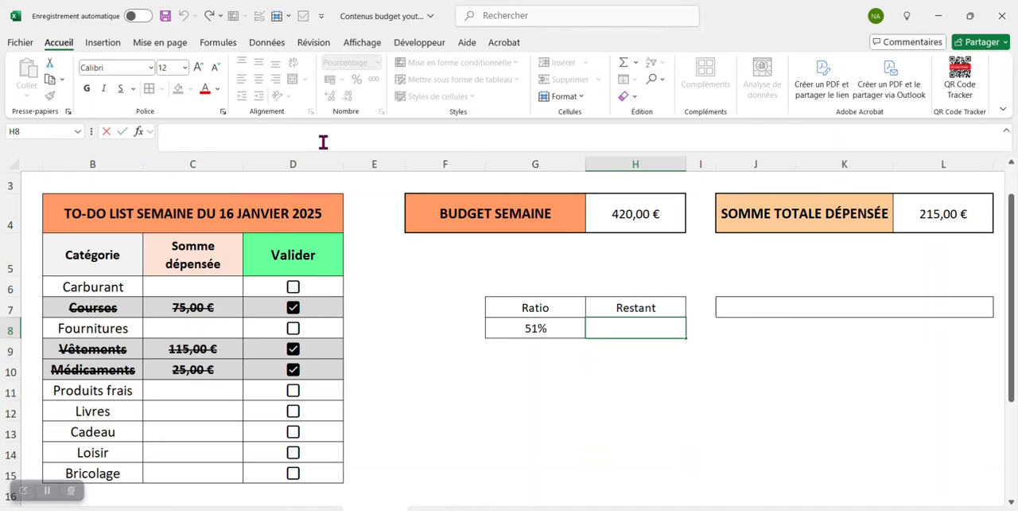
pyautogui.write('=si')
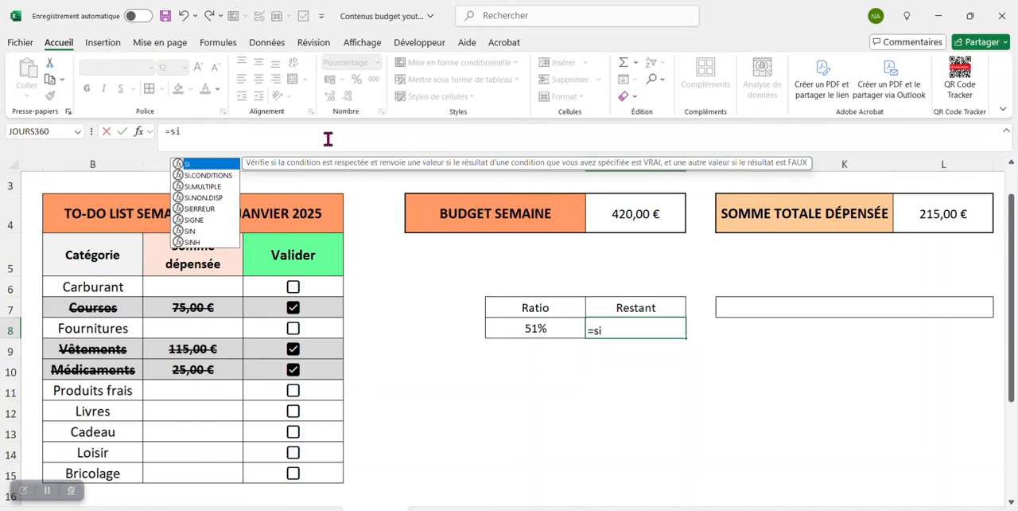
pyautogui.write('(')
pyautogui.click(541, 329)
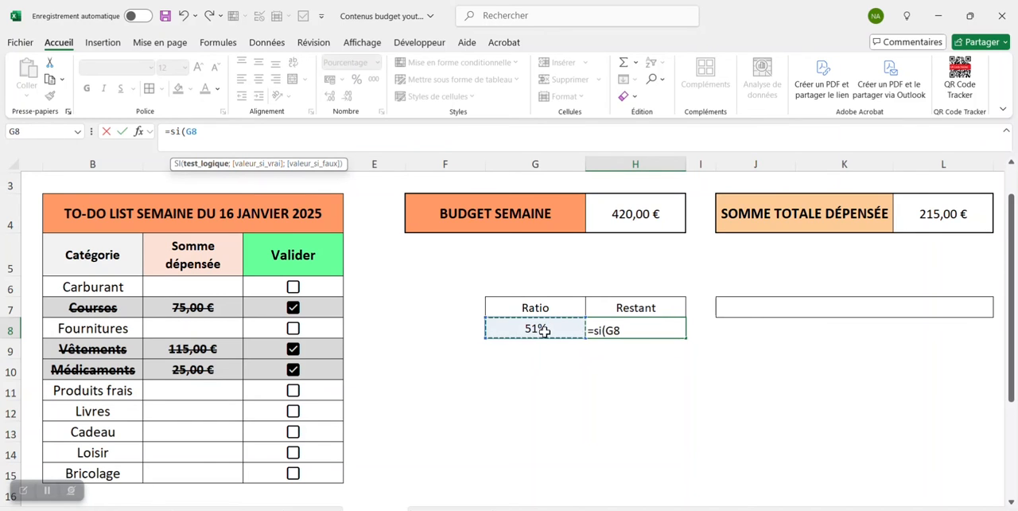
pyautogui.write('>1;')
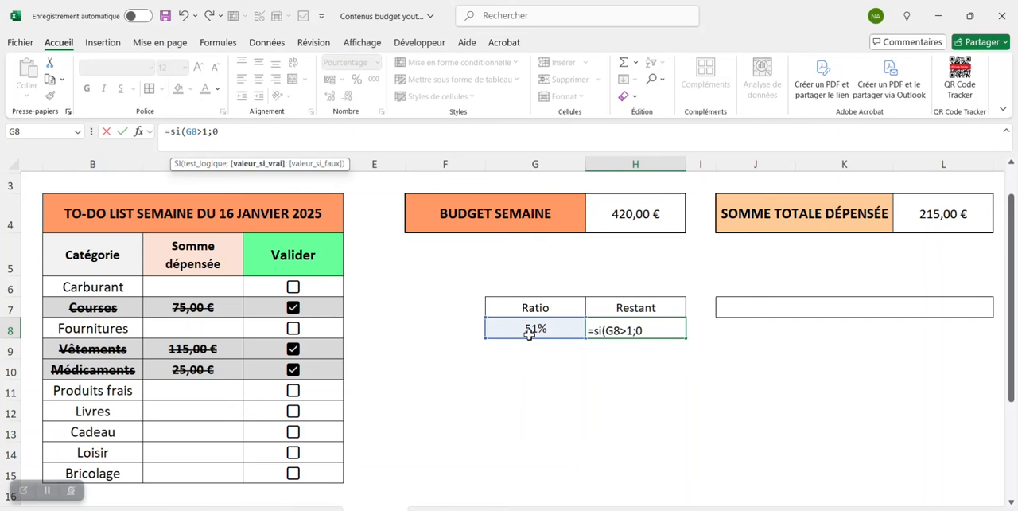
pyautogui.write('0;1-')
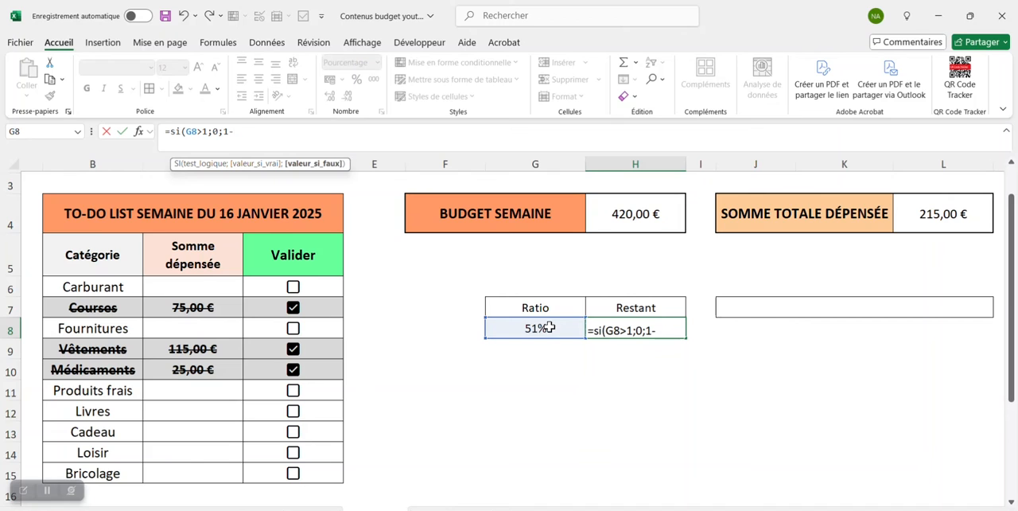
pyautogui.click(549, 327)
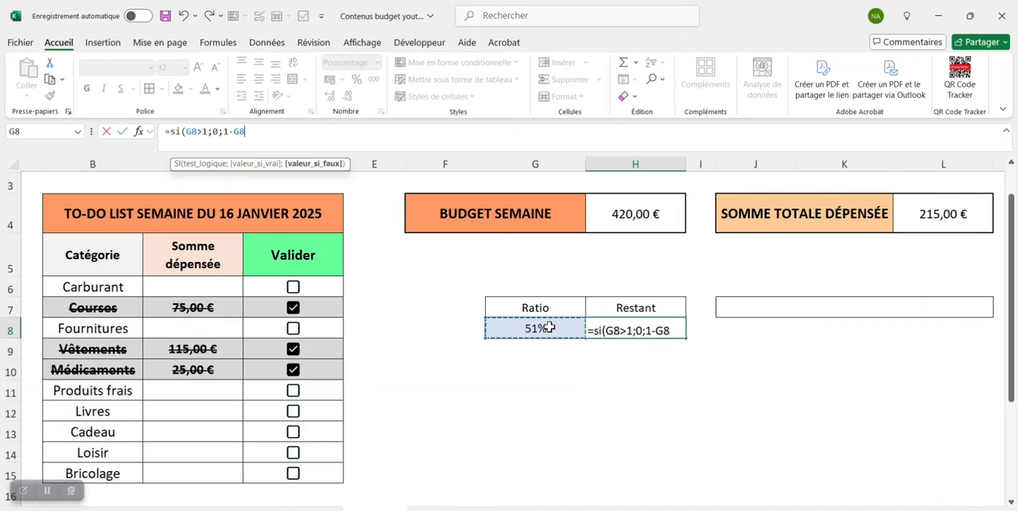
pyautogui.write(')')
pyautogui.press('Return')
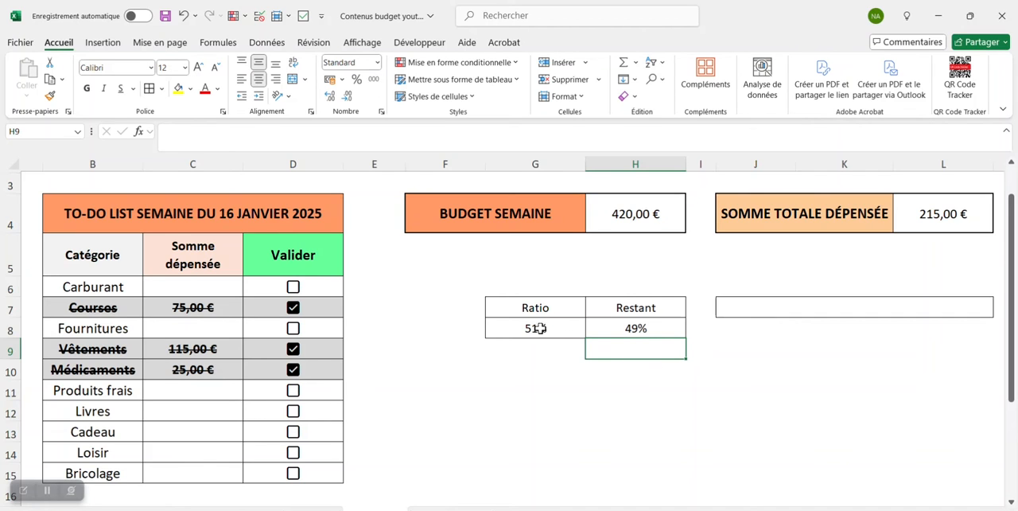
# - Insert a doughnut chart from the Ratio and Restant values in G8:H8 and move it below the BUDGET SEMAINE header
pyautogui.moveTo(546, 327); pyautogui.dragTo(630, 329)
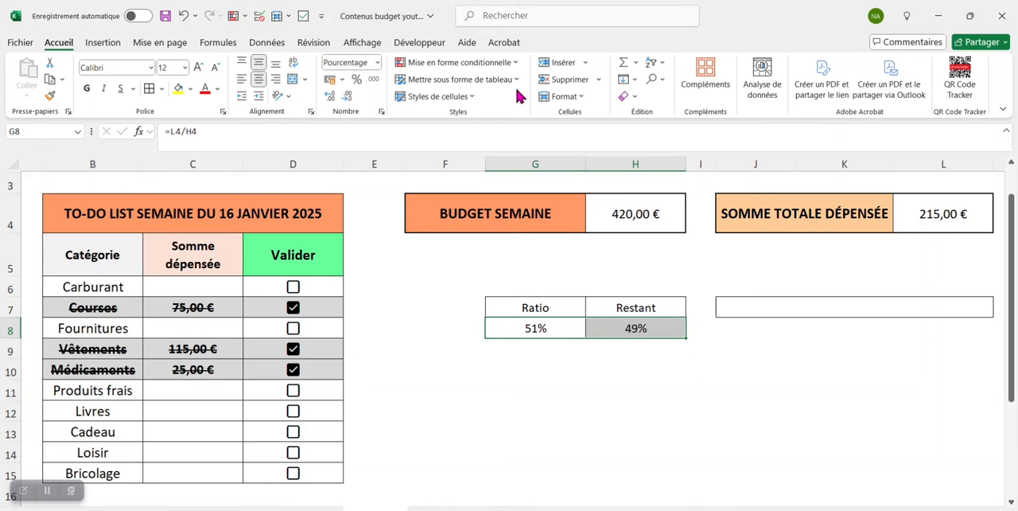
pyautogui.click(105, 44)
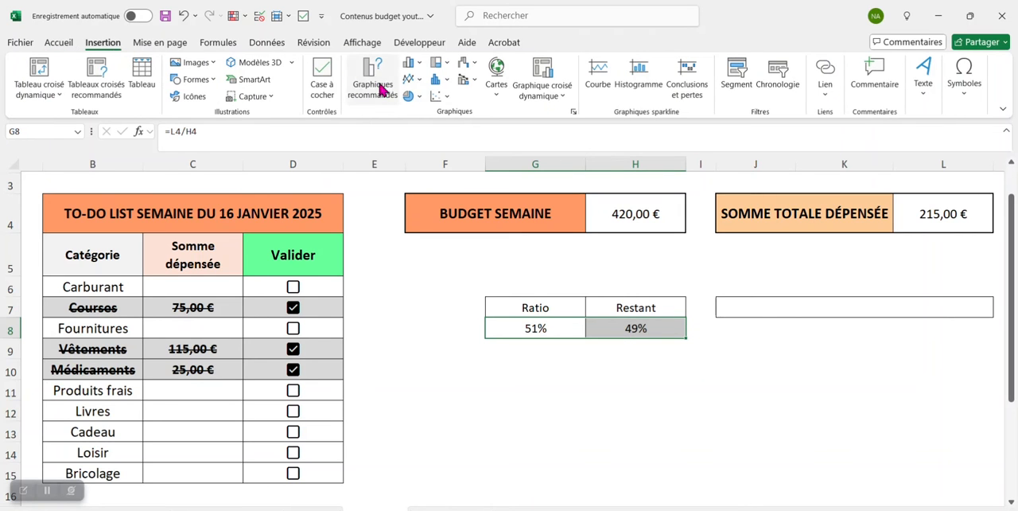
pyautogui.click(420, 97)
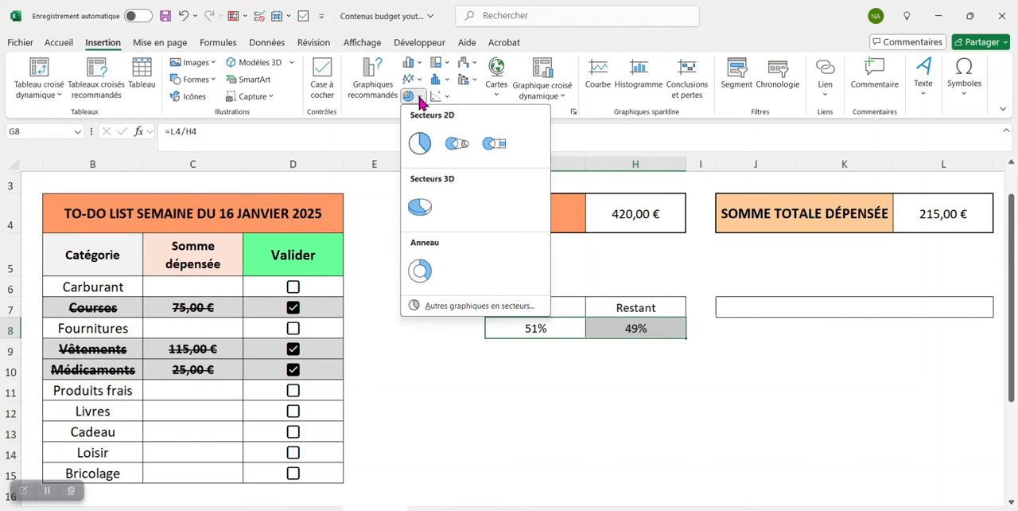
pyautogui.click(425, 269)
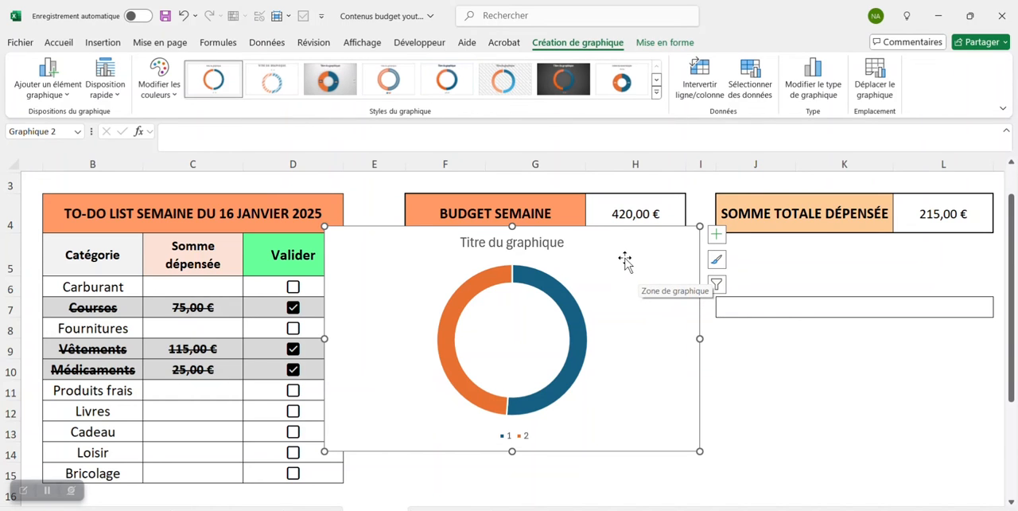
pyautogui.moveTo(631, 263); pyautogui.dragTo(676, 278)
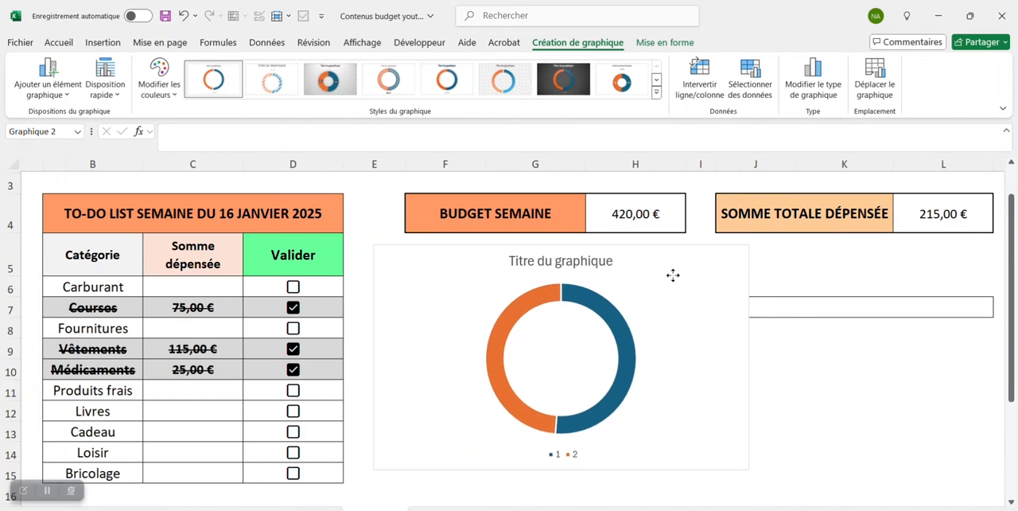
# - Delete the legend from the doughnut chart and deselect the chart
pyautogui.click(557, 452)
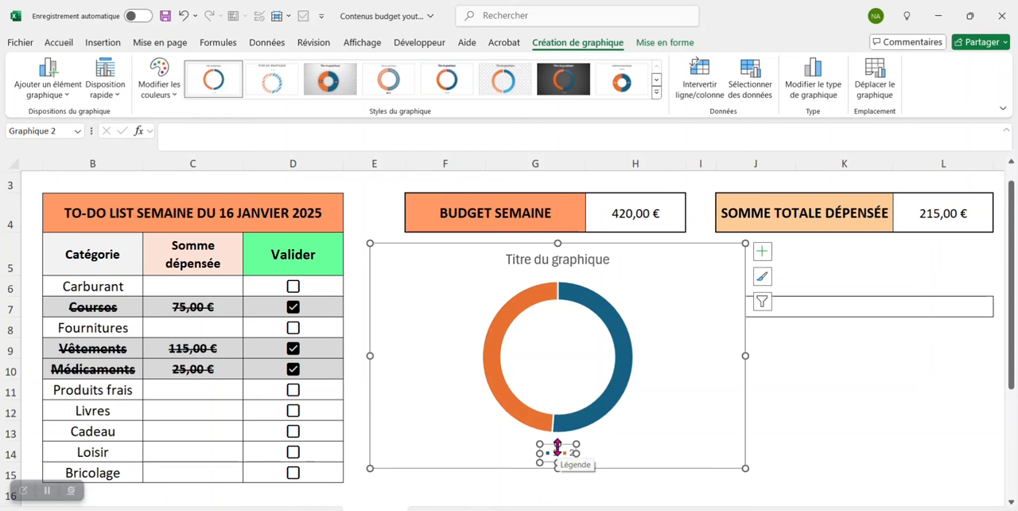
pyautogui.press('Delete')
pyautogui.press('Escape')
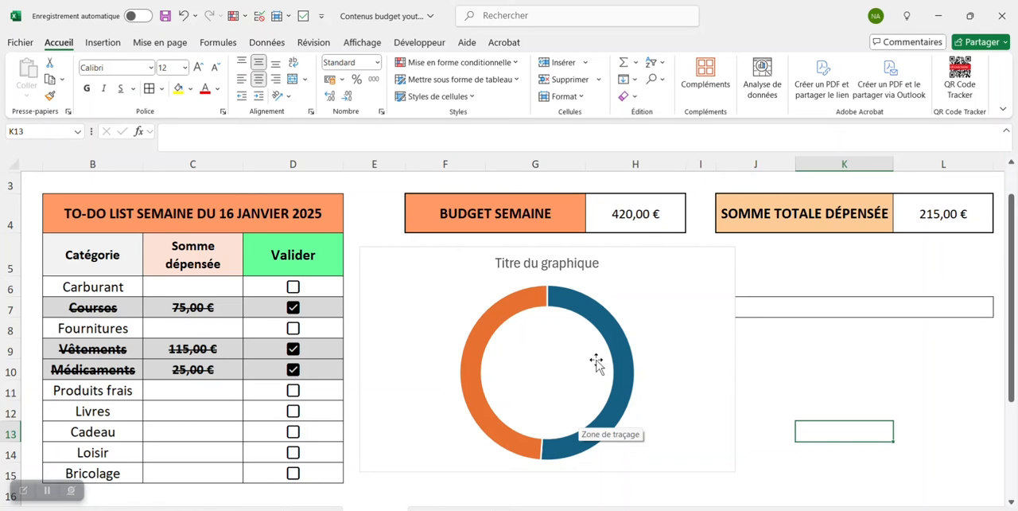
# - Fill the Ratio segment of the doughnut chart with a dark orange-red from the standard colours
pyautogui.moveTo(618, 357)
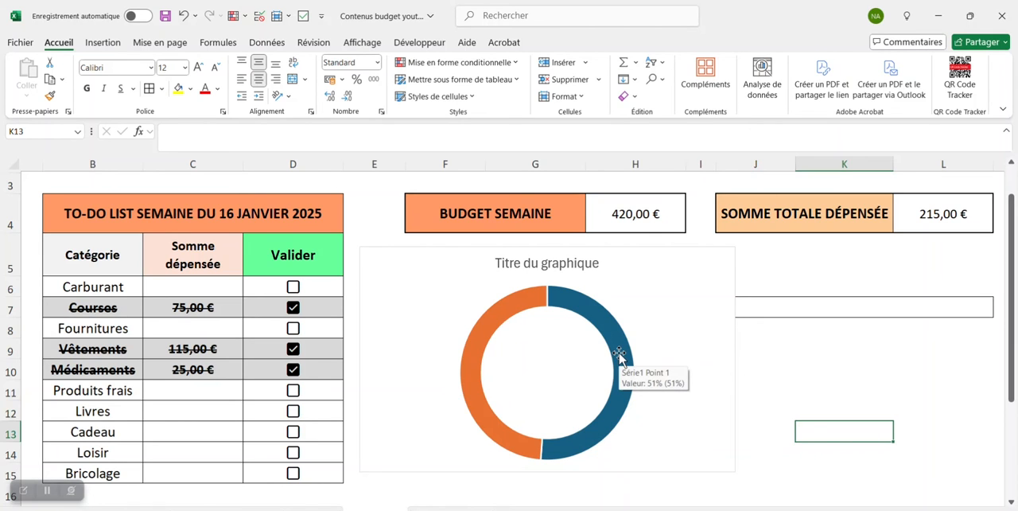
pyautogui.click(619, 356)
pyautogui.rightClick(621, 359)
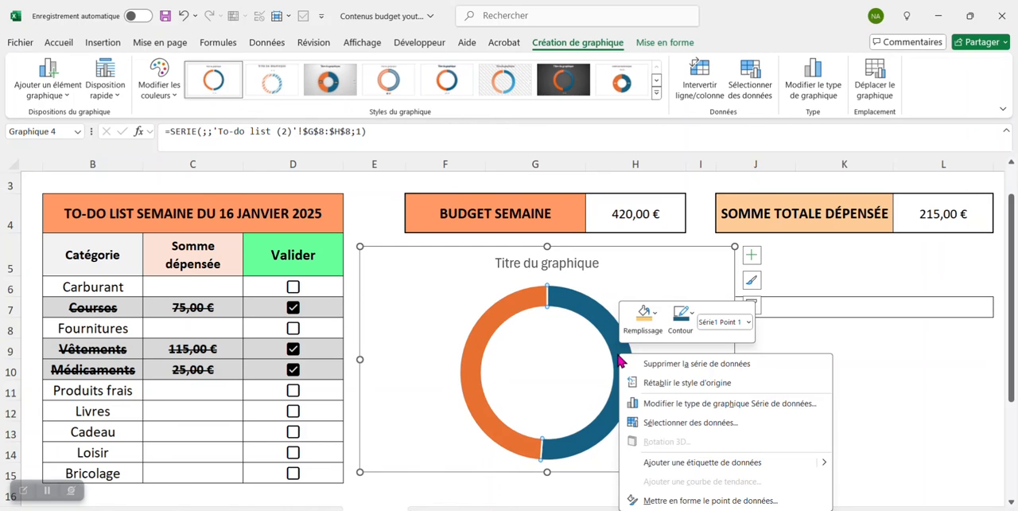
pyautogui.click(652, 312)
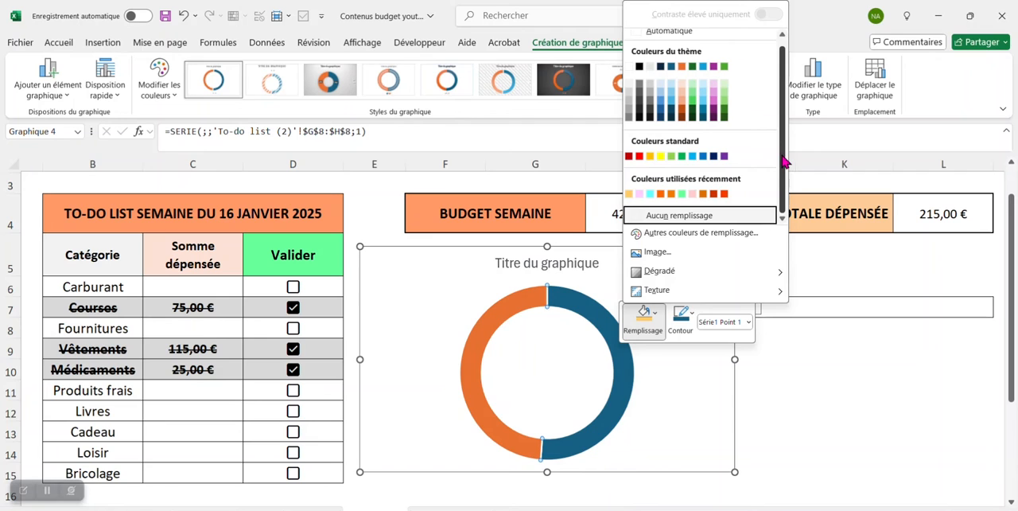
pyautogui.click(700, 232)
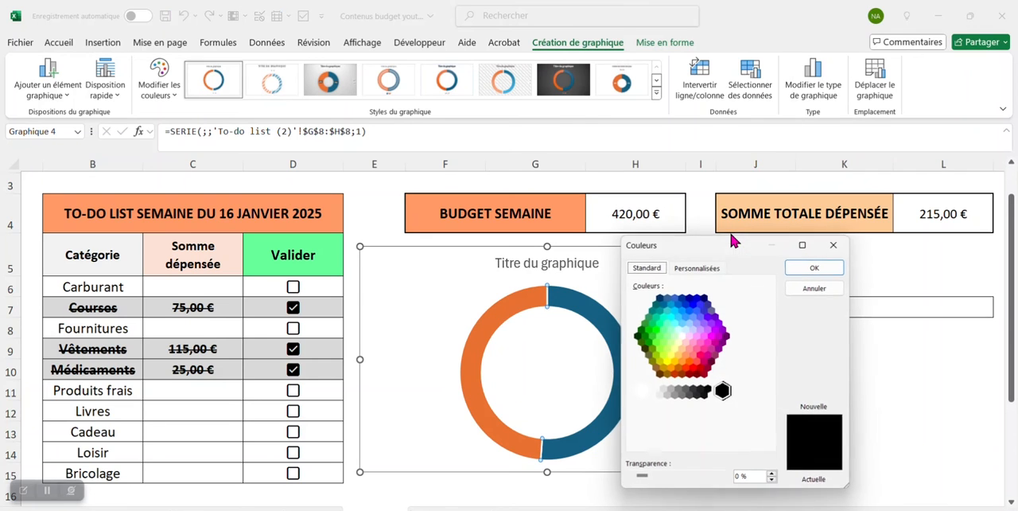
pyautogui.click(675, 374)
pyautogui.click(814, 268)
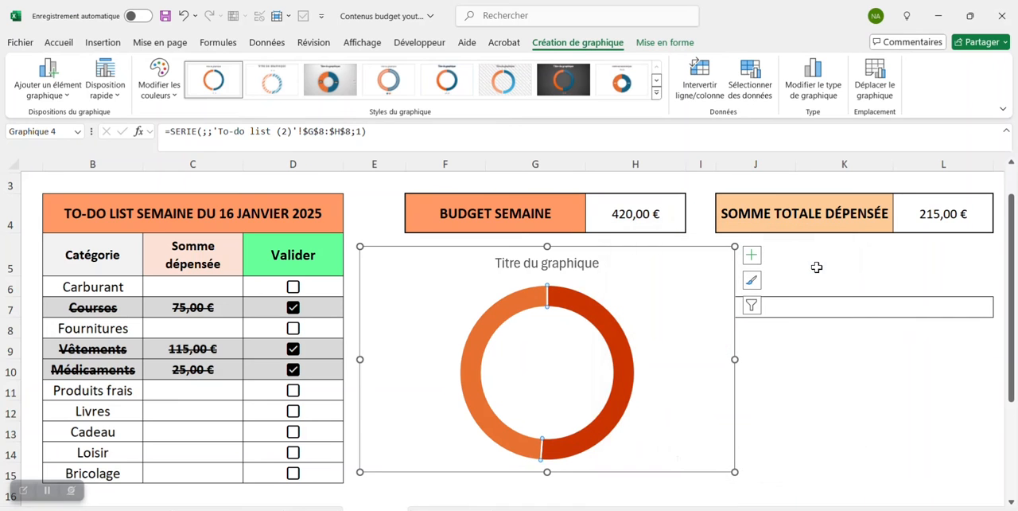
# - Fill the Restant segment of the doughnut chart with the light grey "Blanc, Arrière-plan 1, plus sombre 5 %"
pyautogui.click(490, 322)
pyautogui.click(489, 325)
pyautogui.rightClick(489, 325)
pyautogui.click(499, 329)
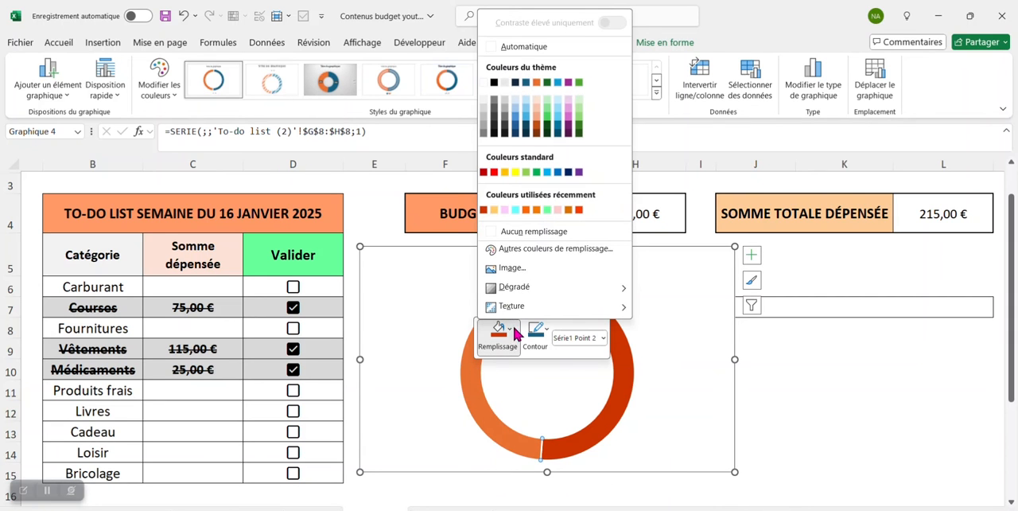
pyautogui.click(483, 99)
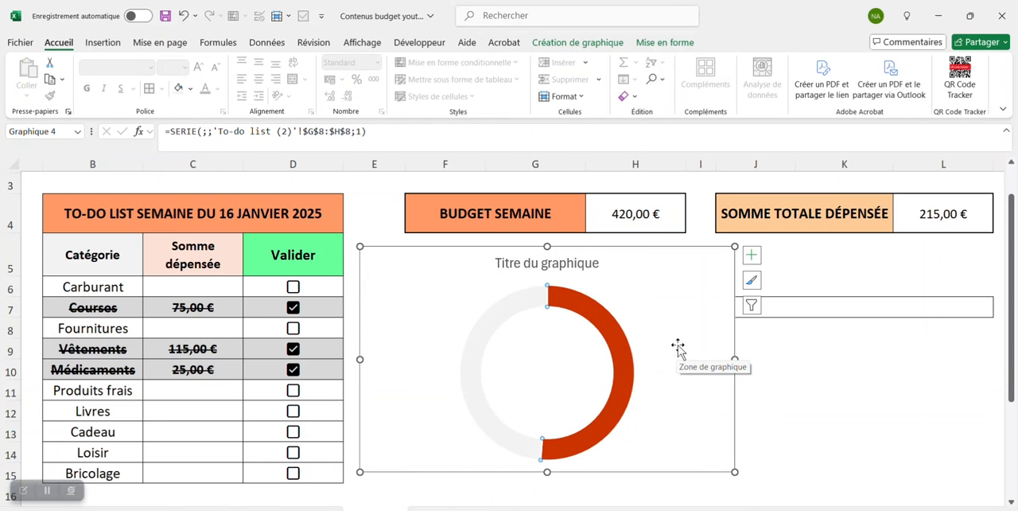
# - Set the doughnut's ring thickness option (Épaisseur de l'anneau) to 60 % and deselect the chart
pyautogui.doubleClick(625, 365)
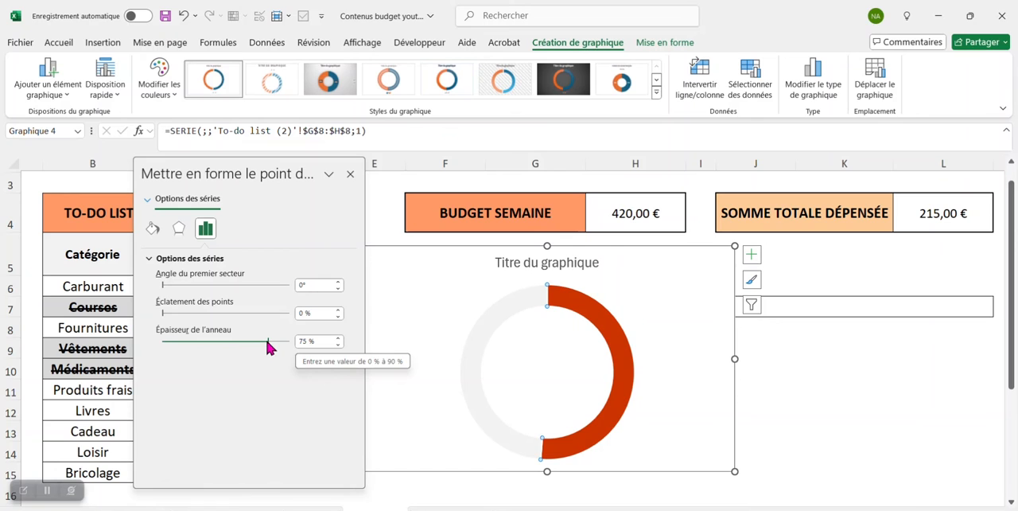
pyautogui.moveTo(264, 339); pyautogui.dragTo(247, 340)
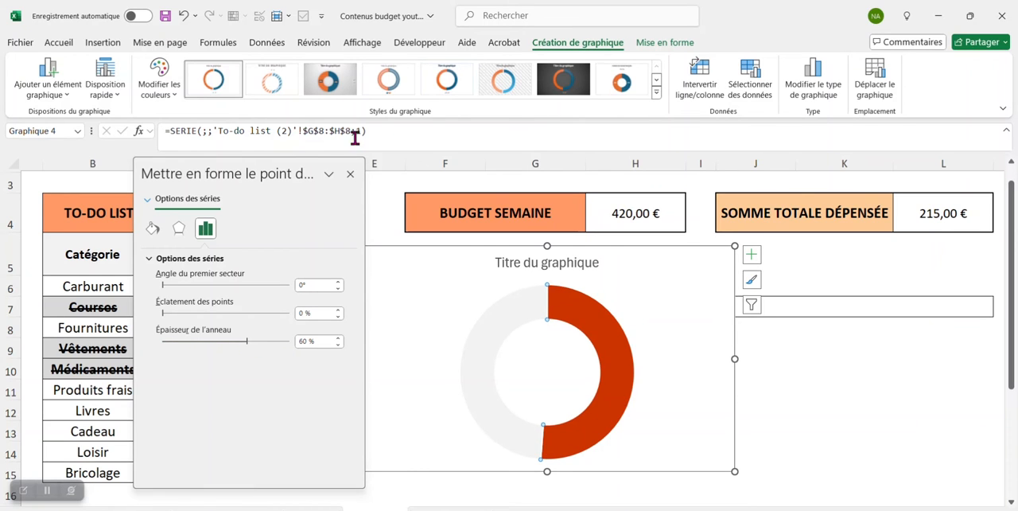
pyautogui.click(350, 173)
pyautogui.press('Escape')
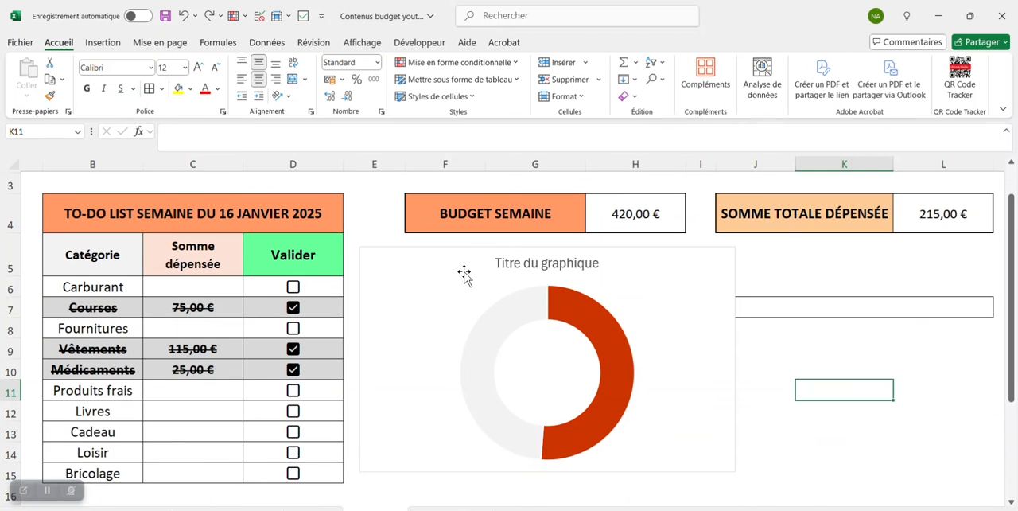
# - Move the doughnut chart off the Ratio and Restant table to the area below SOMME TOTALE DÉPENSÉE
pyautogui.click(451, 274)
pyautogui.moveTo(452, 274); pyautogui.dragTo(778, 277)
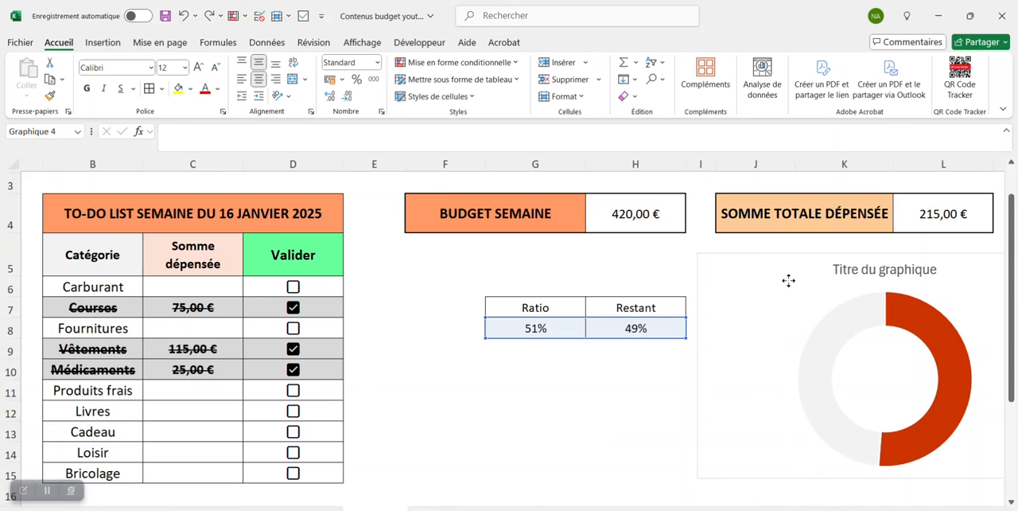
pyautogui.click(768, 278)
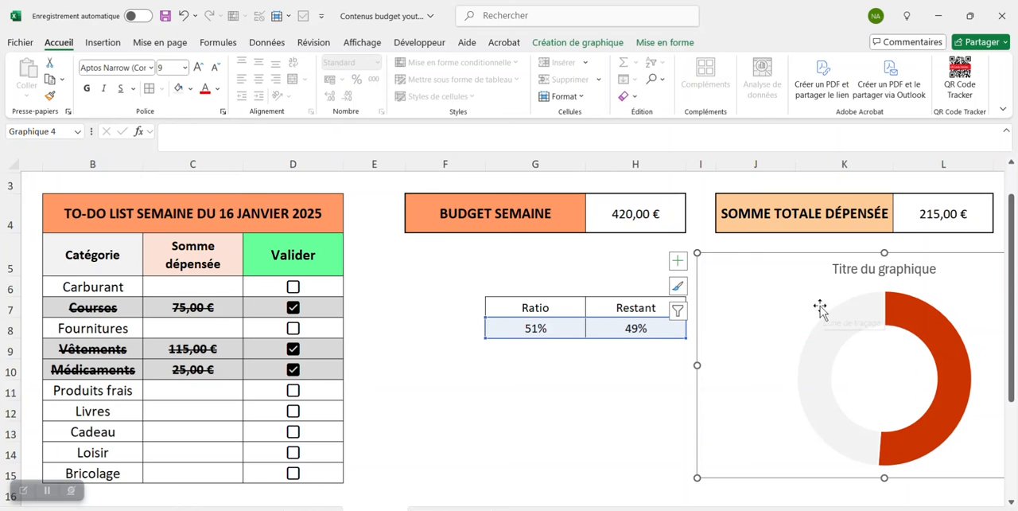
# - Insert a text box in the centre of the doughnut and link it to the Ratio cell G8
pyautogui.click(102, 43)
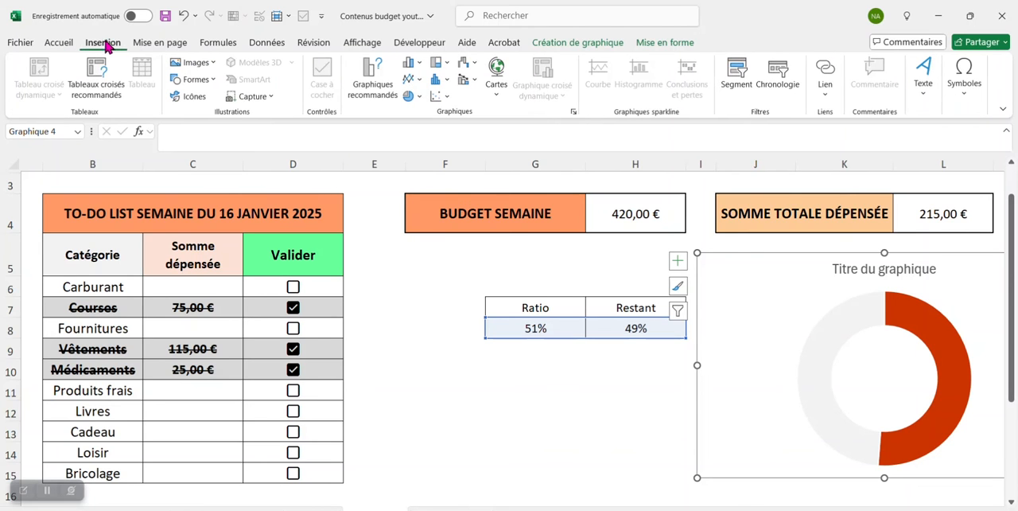
pyautogui.click(215, 80)
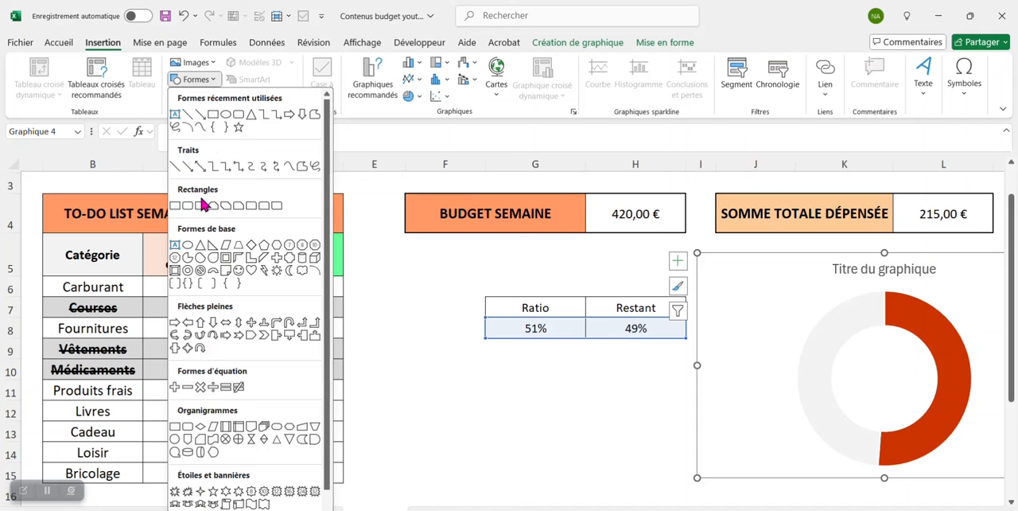
pyautogui.click(177, 245)
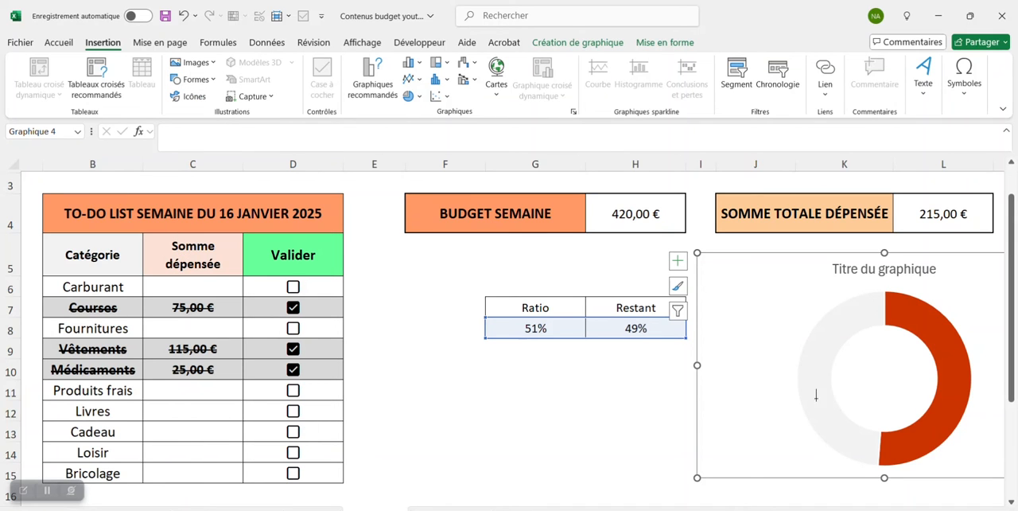
pyautogui.moveTo(859, 365); pyautogui.dragTo(911, 401)
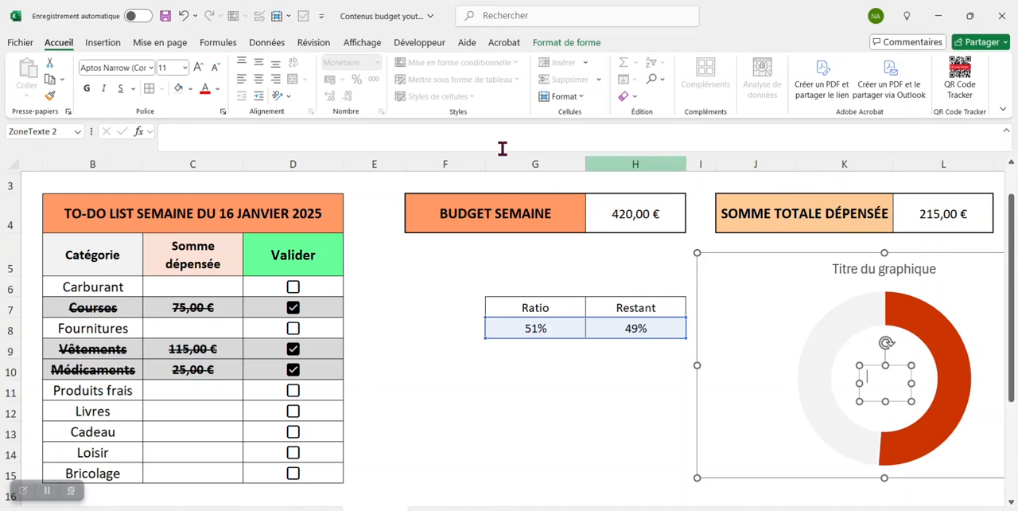
pyautogui.click(229, 136)
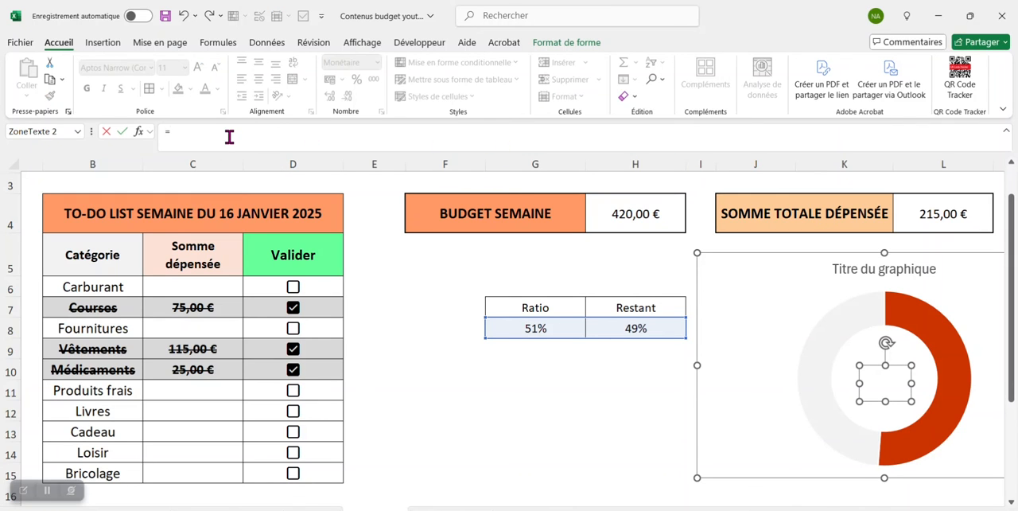
pyautogui.click(538, 331)
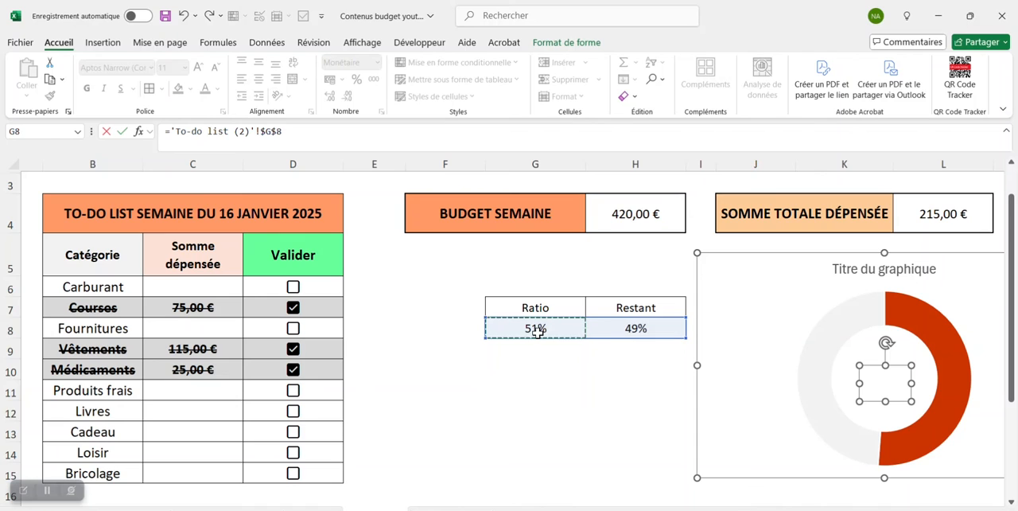
pyautogui.press('Return')
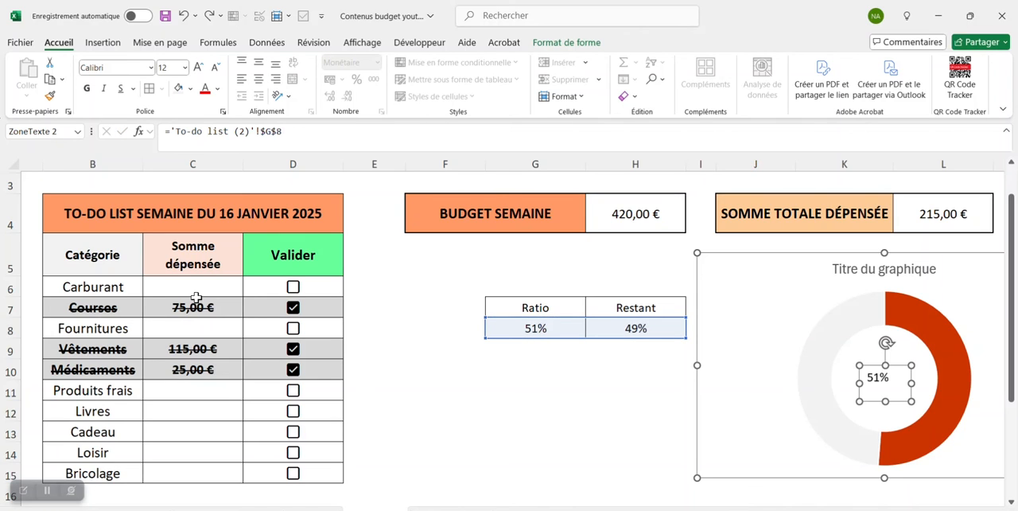
# - Centre the text box's percentage both ways, make it bold at size 24 and widen the box to fit it
pyautogui.click(259, 64)
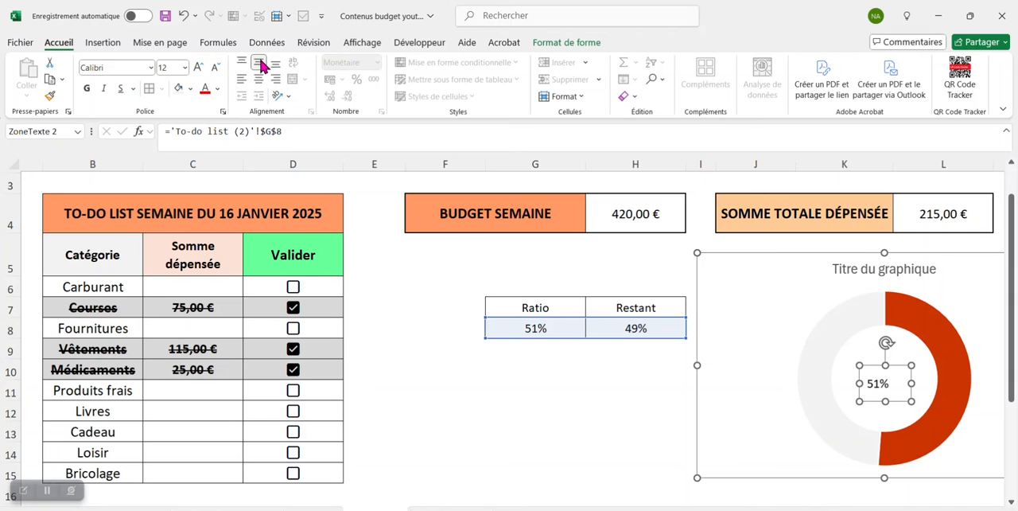
pyautogui.click(263, 81)
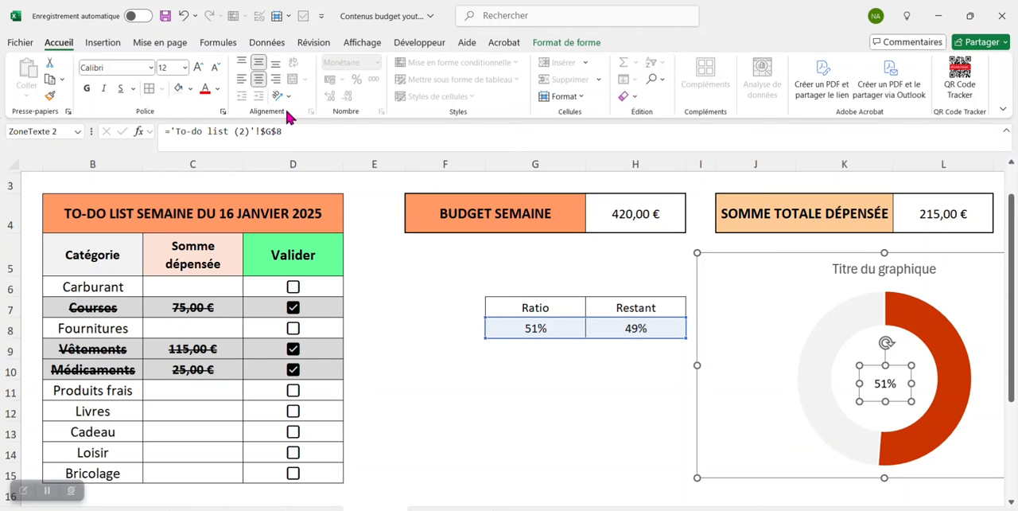
pyautogui.click(88, 88)
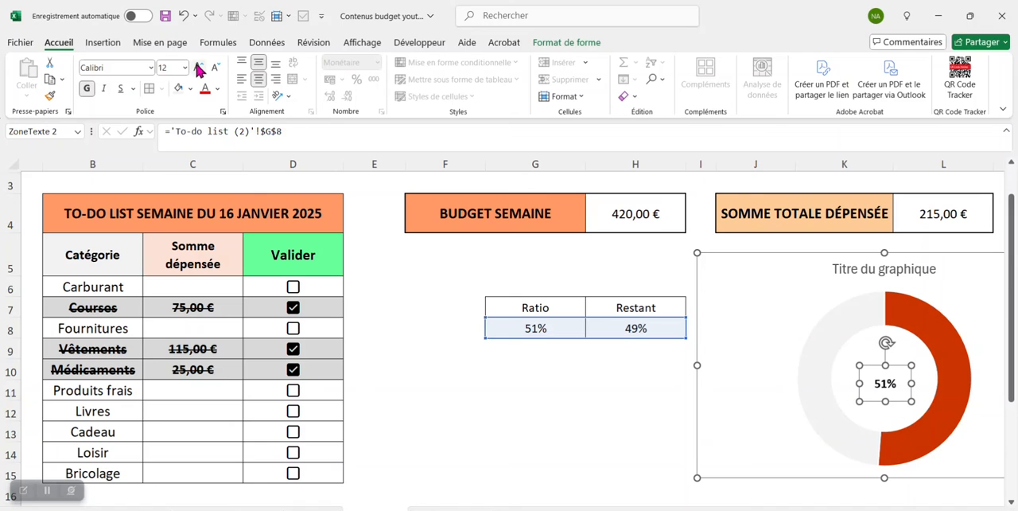
pyautogui.click(199, 67)
pyautogui.click(199, 69)
pyautogui.click(199, 69)
pyautogui.click(199, 69)
pyautogui.click(199, 68)
pyautogui.click(199, 68)
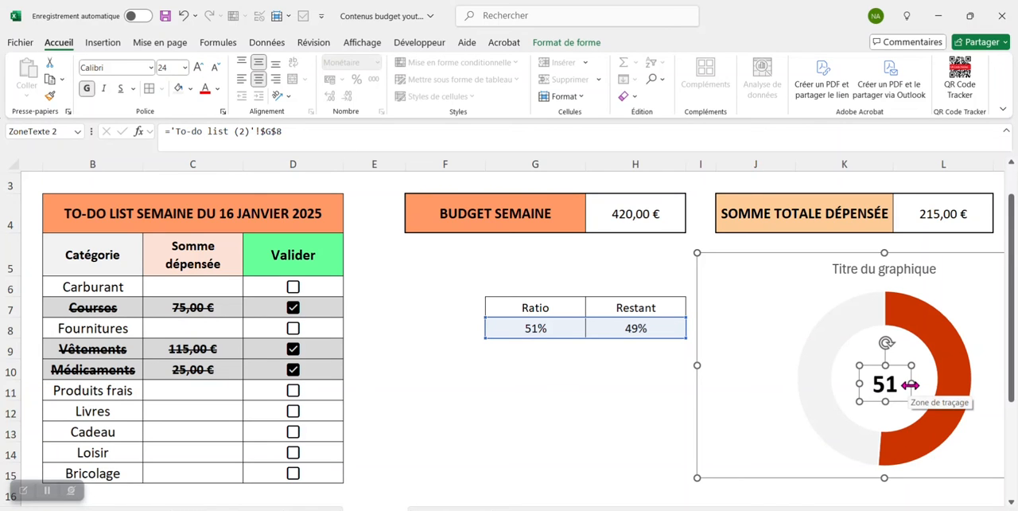
pyautogui.moveTo(912, 384); pyautogui.dragTo(919, 386)
# - Move the chart back below the BUDGET SEMAINE header and centre the percentage text box inside the ring
pyautogui.click(763, 281)
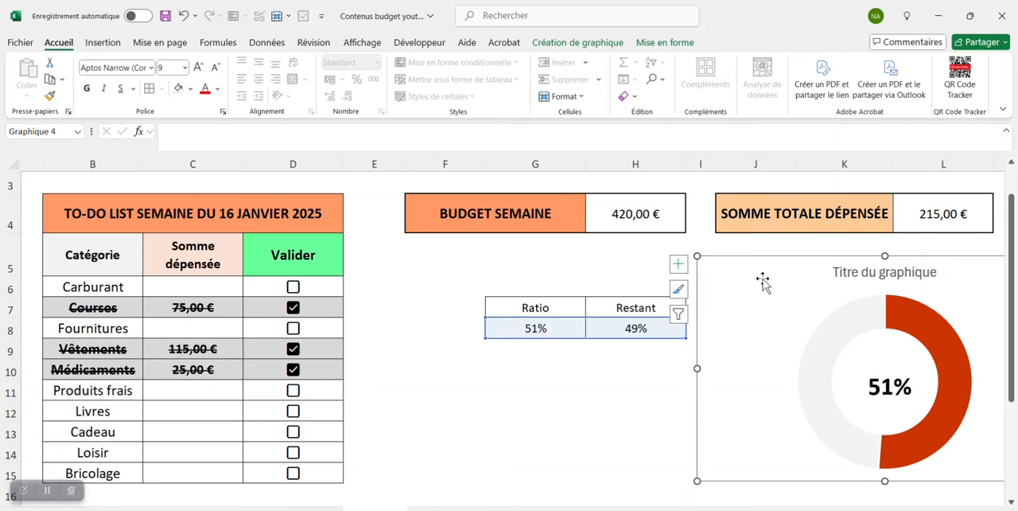
pyautogui.moveTo(762, 278); pyautogui.dragTo(447, 277)
pyautogui.click(571, 382)
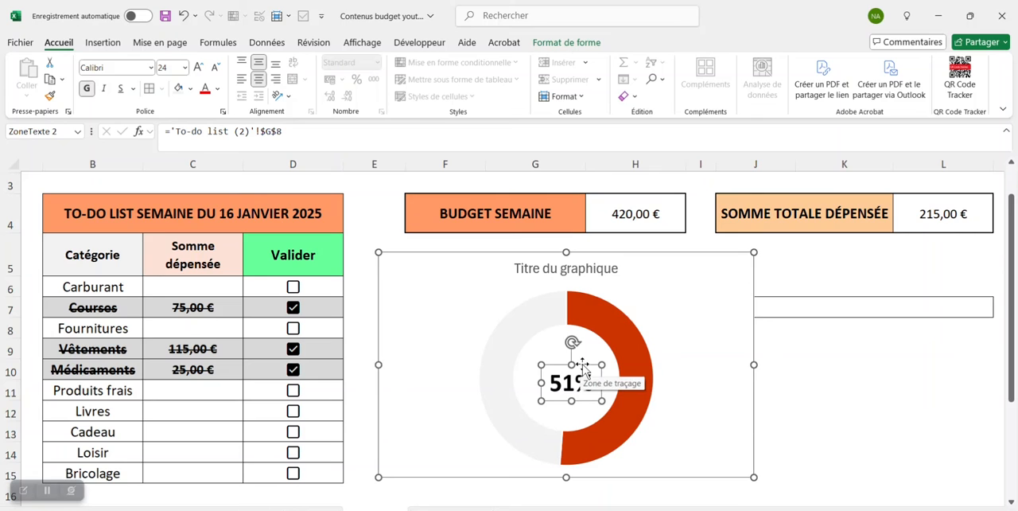
pyautogui.moveTo(583, 364); pyautogui.dragTo(581, 358)
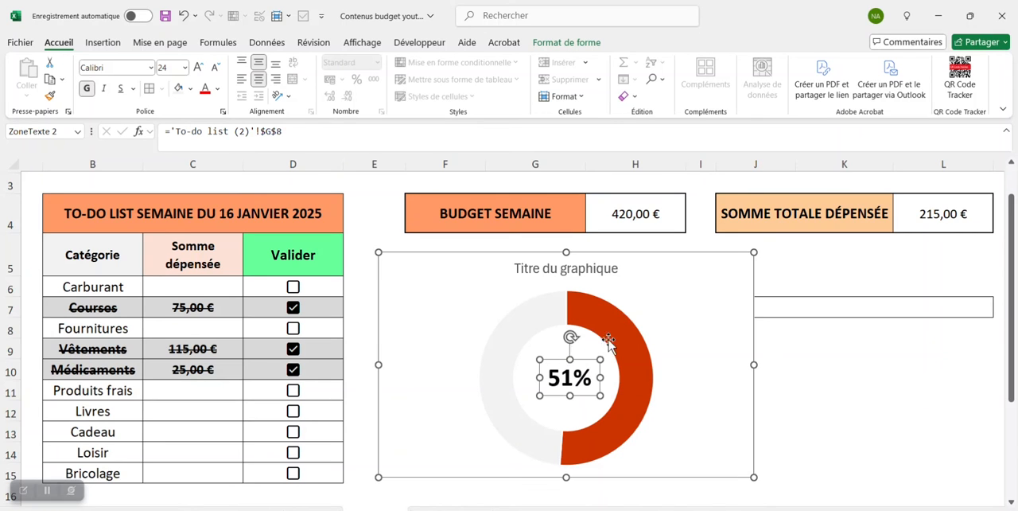
# - Colour the percentage text with the recently used dark orange-red of the Ratio segment and deselect it
pyautogui.click(221, 93)
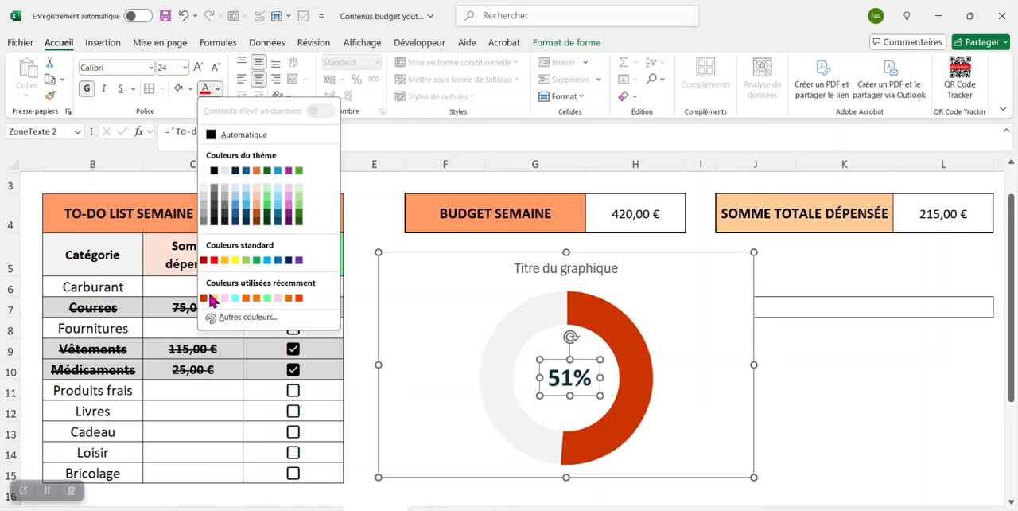
pyautogui.click(204, 297)
pyautogui.click(939, 430)
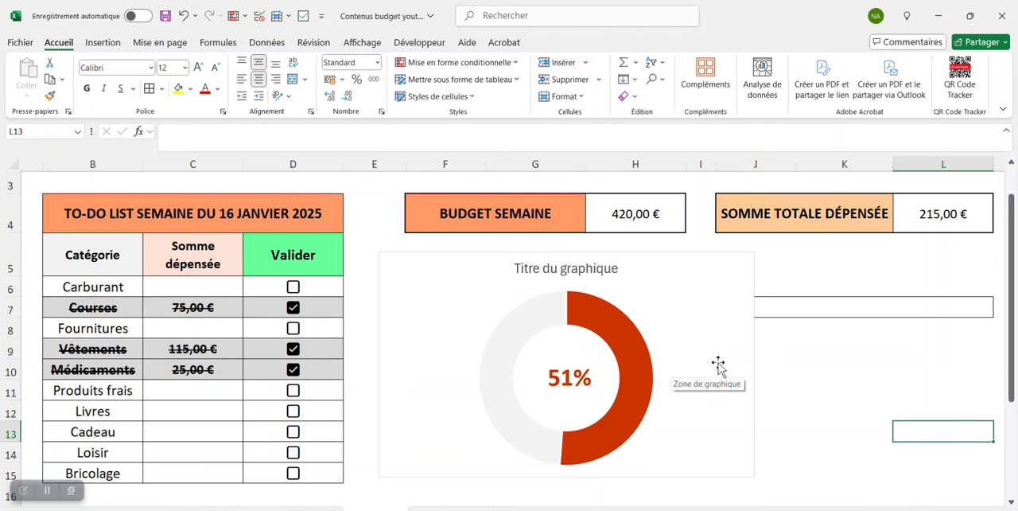
# - Enter 70 as the Carburant amount in C6 and tick its Valider checkbox
pyautogui.click(198, 285)
pyautogui.write('70')
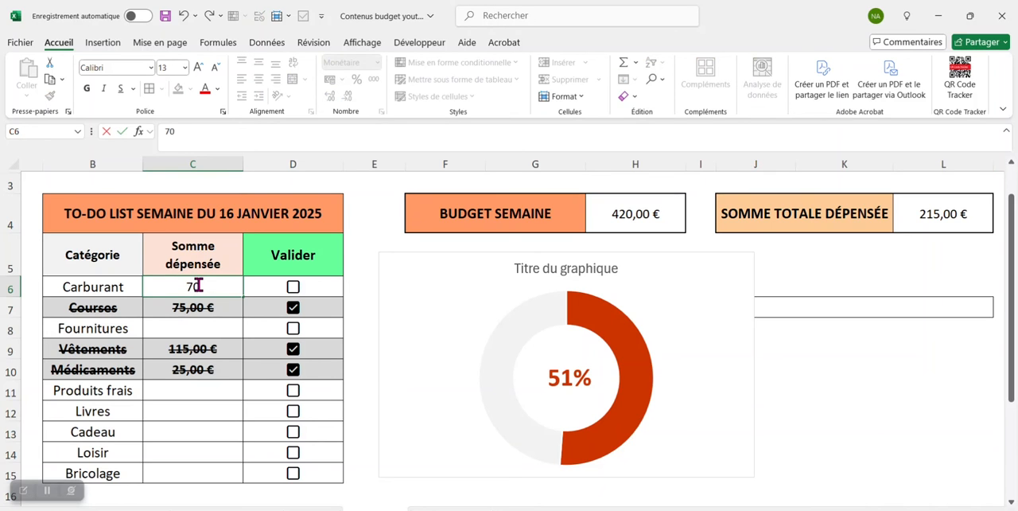
pyautogui.press('Return')
pyautogui.click(294, 288)
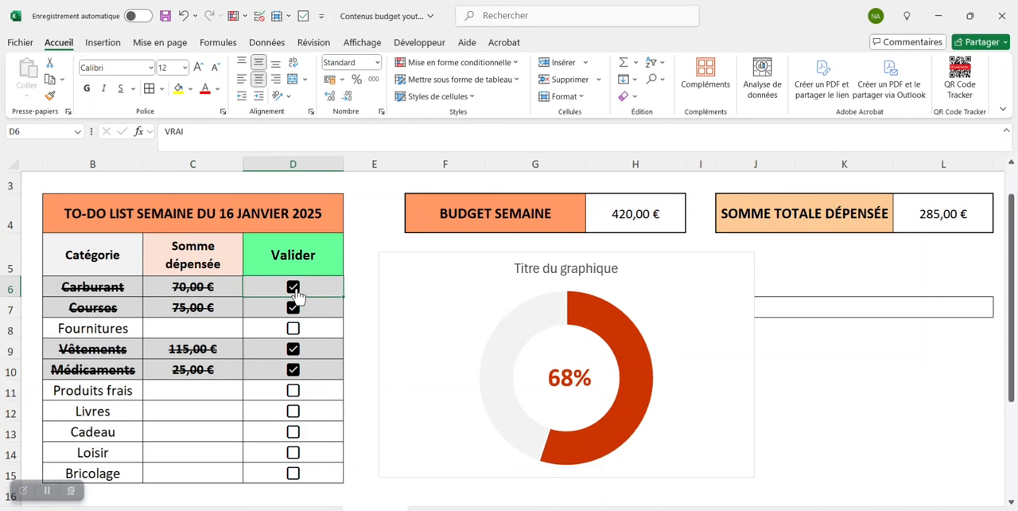
pyautogui.moveTo(638, 334)
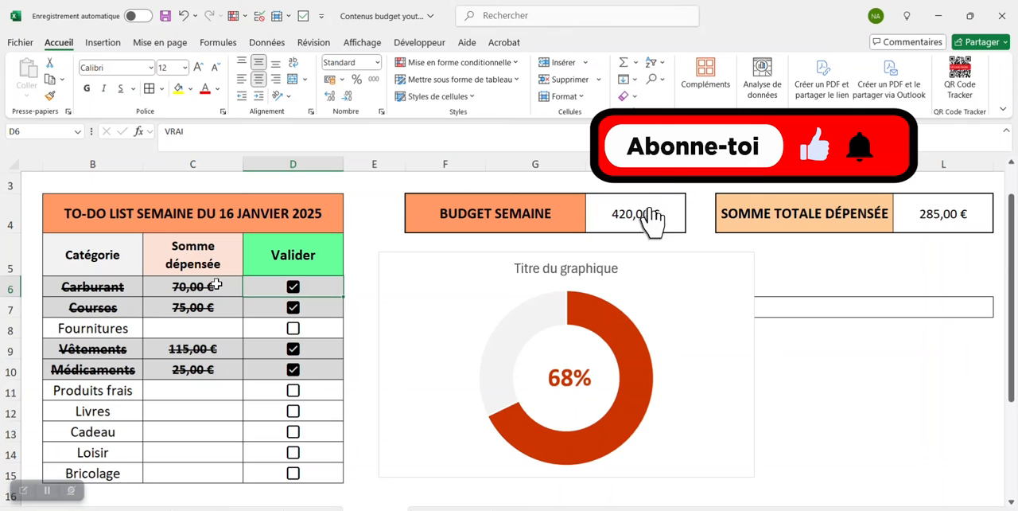
# - Move the doughnut chart below the Ratio and Restant table and select the empty merged cell J7
pyautogui.moveTo(731, 312); pyautogui.dragTo(696, 310)
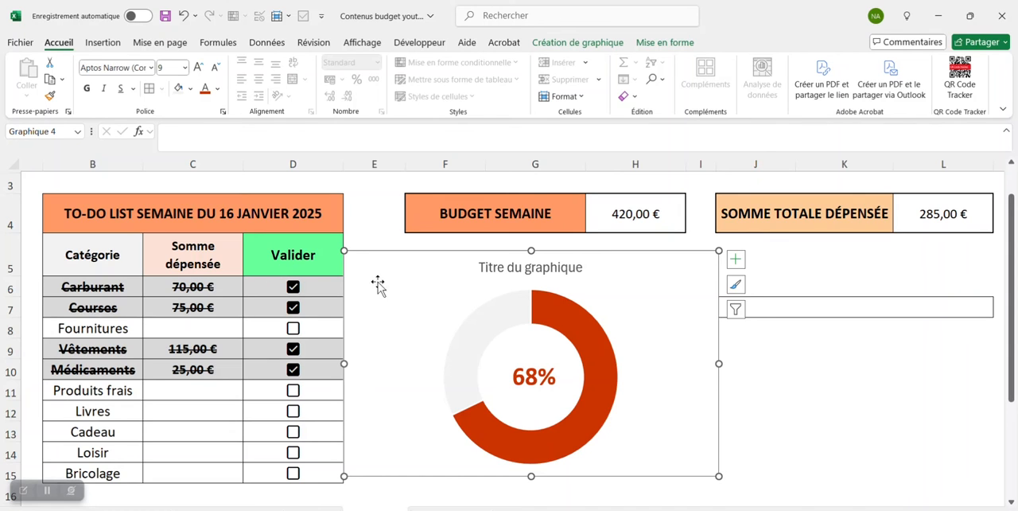
pyautogui.moveTo(613, 270); pyautogui.dragTo(623, 266)
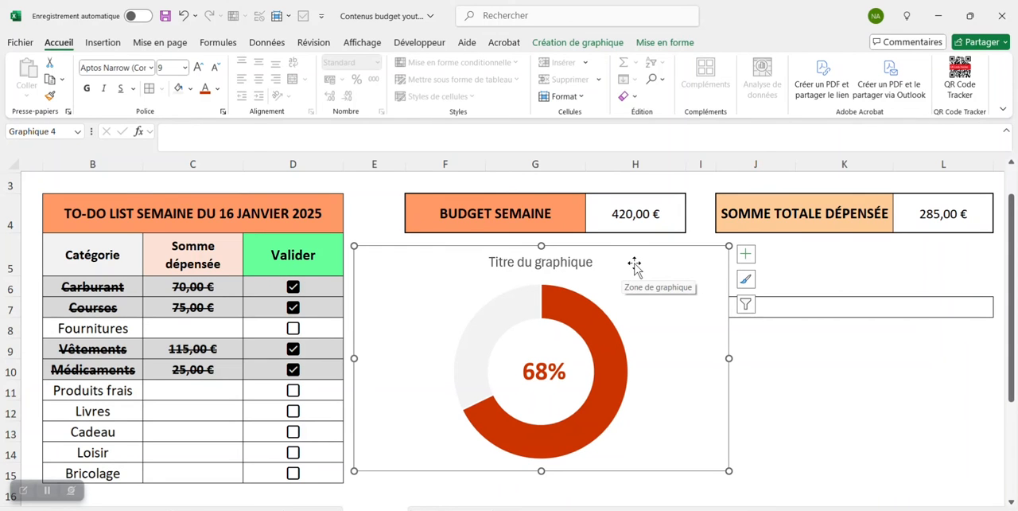
pyautogui.moveTo(634, 265); pyautogui.dragTo(661, 372)
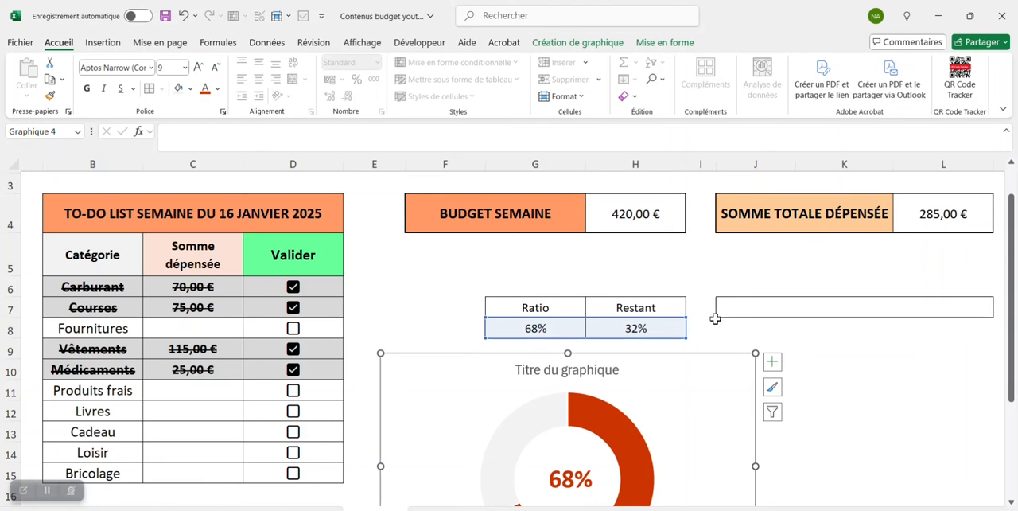
pyautogui.click(794, 308)
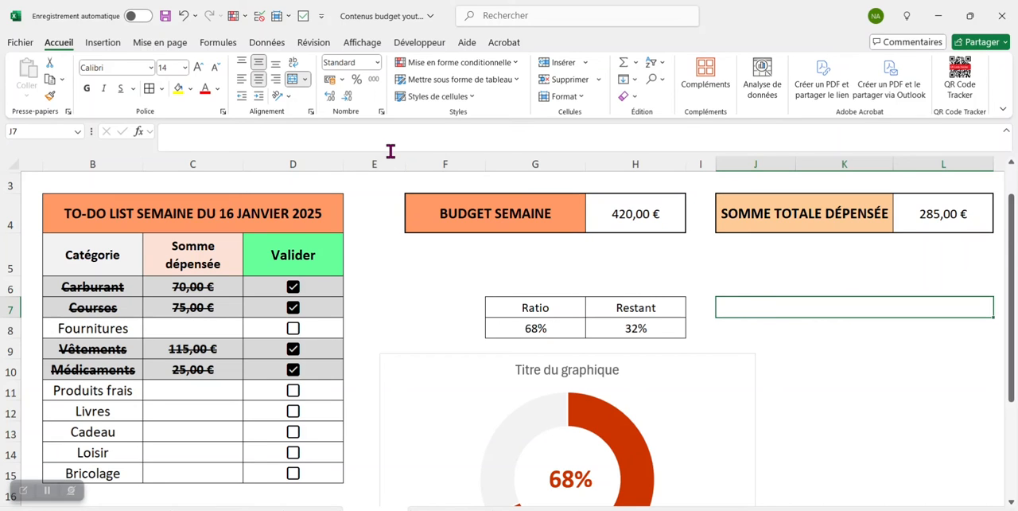
# - Begin a formula in J7 joining the text "Il me reste à dépenser " with the difference H4-L4
pyautogui.write('="')
pyautogui.press('capslock')
pyautogui.write('I')
pyautogui.press('capslock')
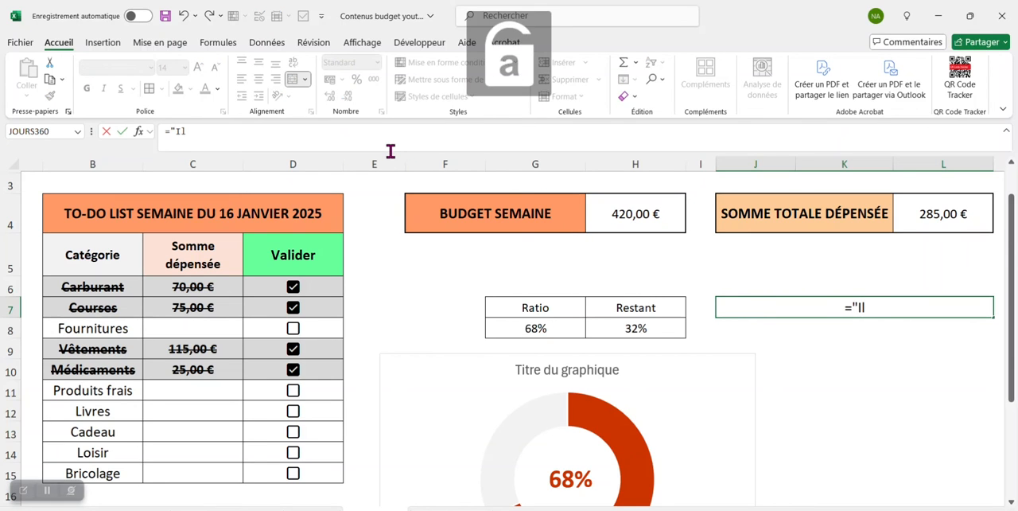
pyautogui.write('l me reste à d')
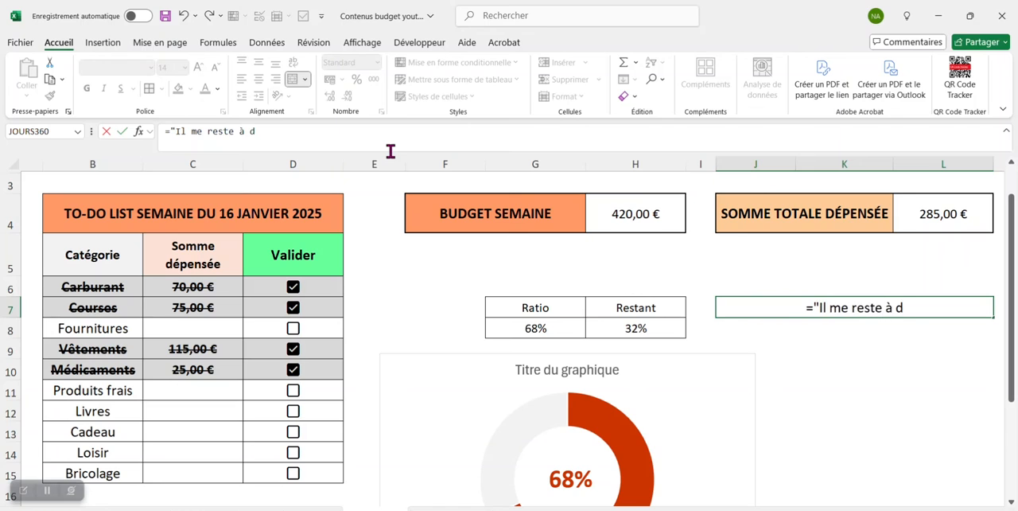
pyautogui.write('épenser "')
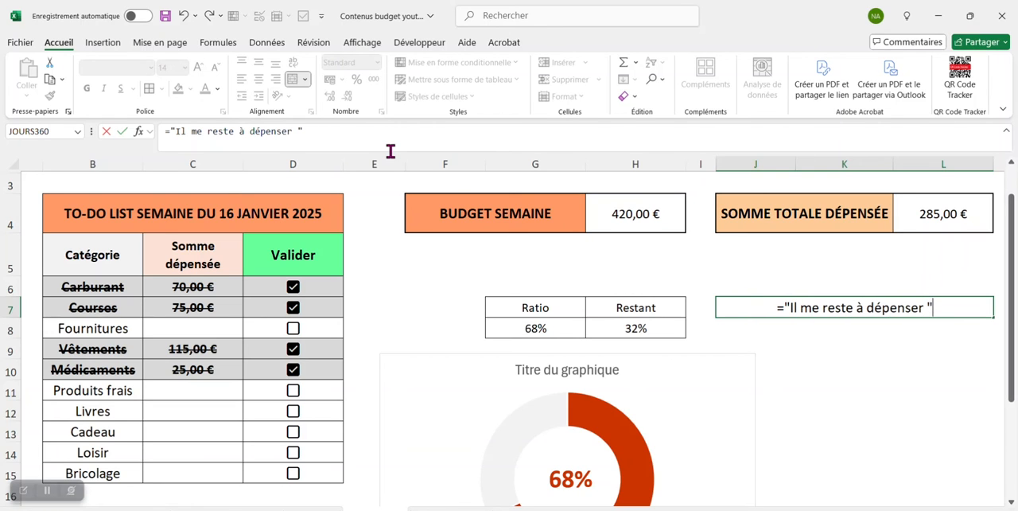
pyautogui.write('&')
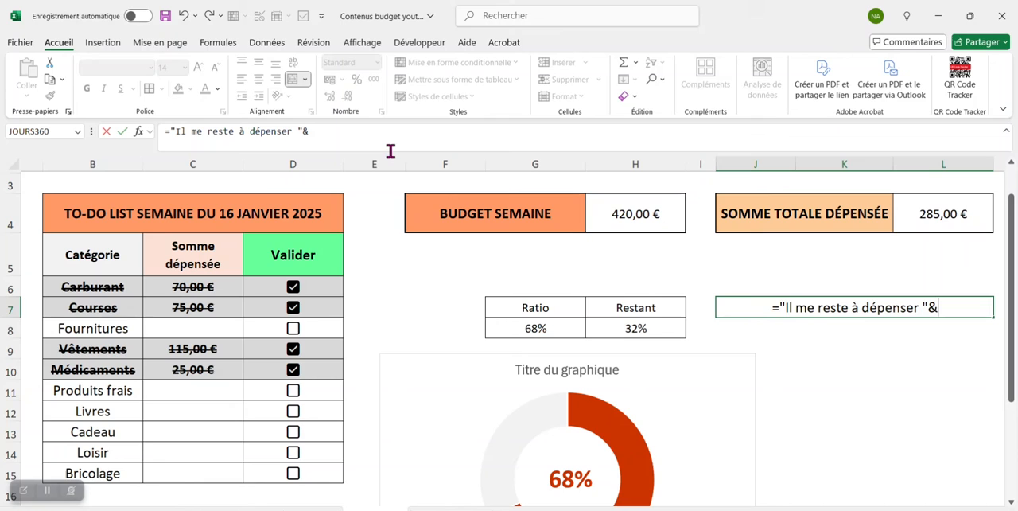
pyautogui.click(616, 214)
pyautogui.write('-')
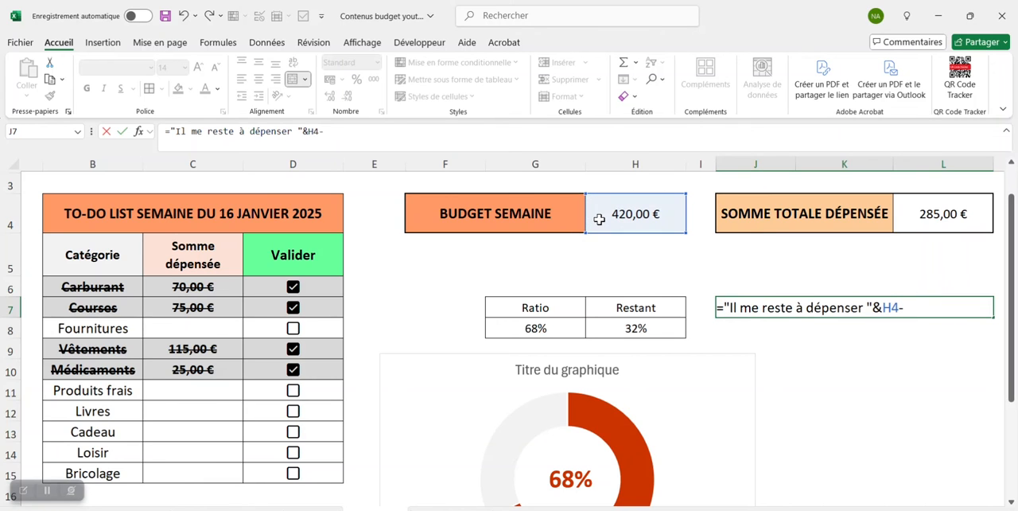
pyautogui.click(939, 213)
pyautogui.write('&" €')
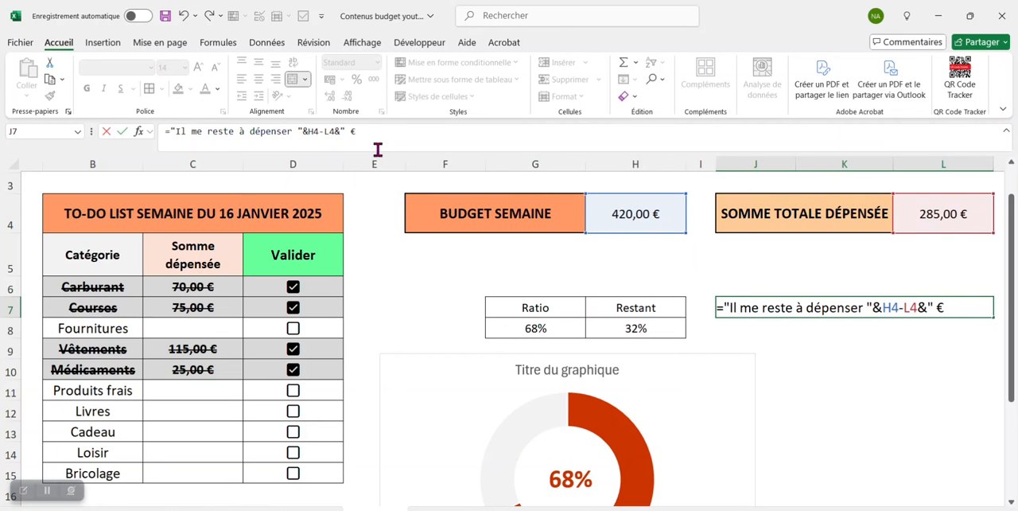
# - Extend the J7 formula with the text " € et " and a NB.SI count of D6:D15 using the criterion "=faux"
pyautogui.write('et')
pyautogui.click(396, 134)
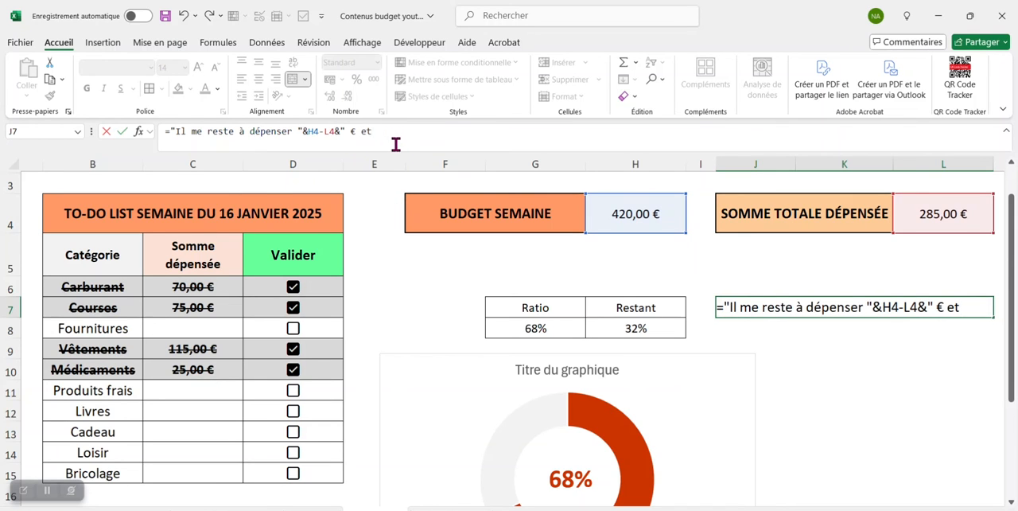
pyautogui.write('"')
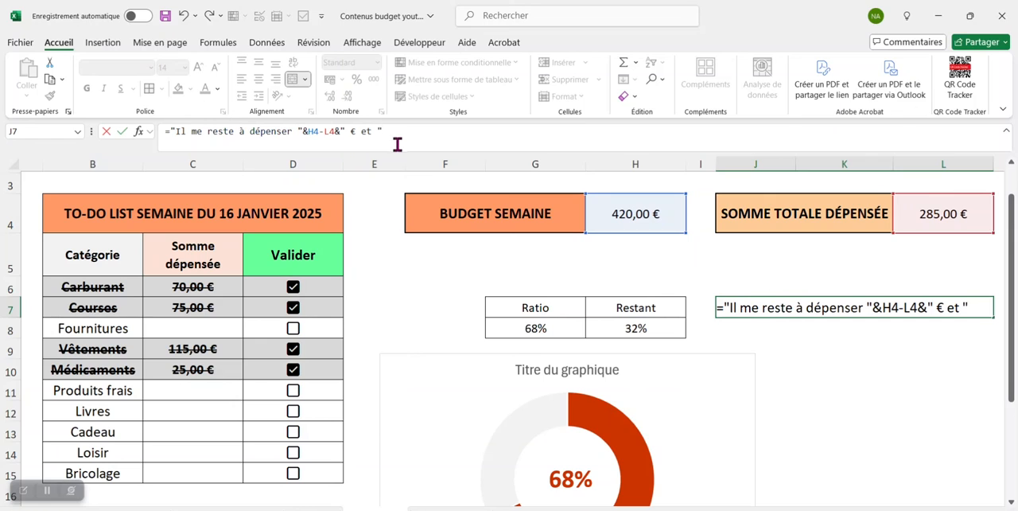
pyautogui.write('&')
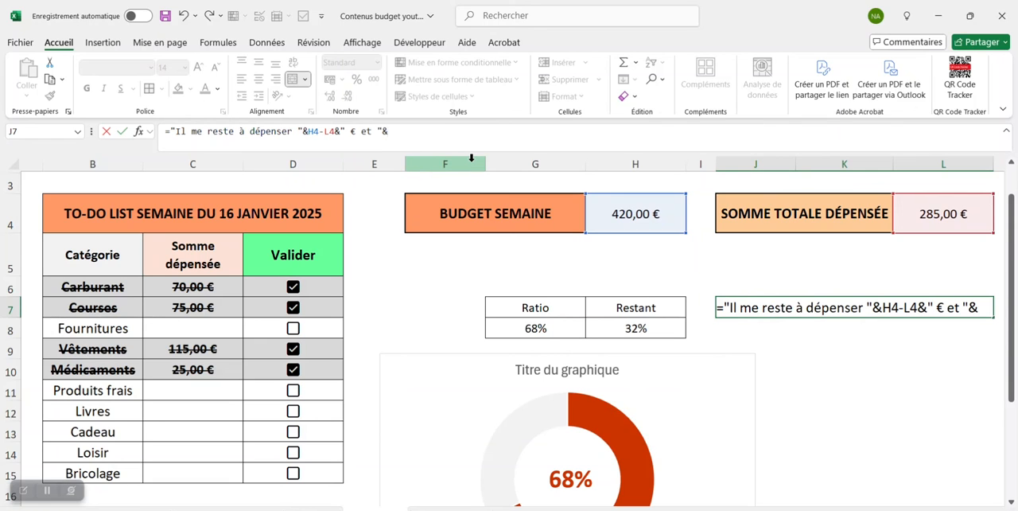
pyautogui.write('nb')
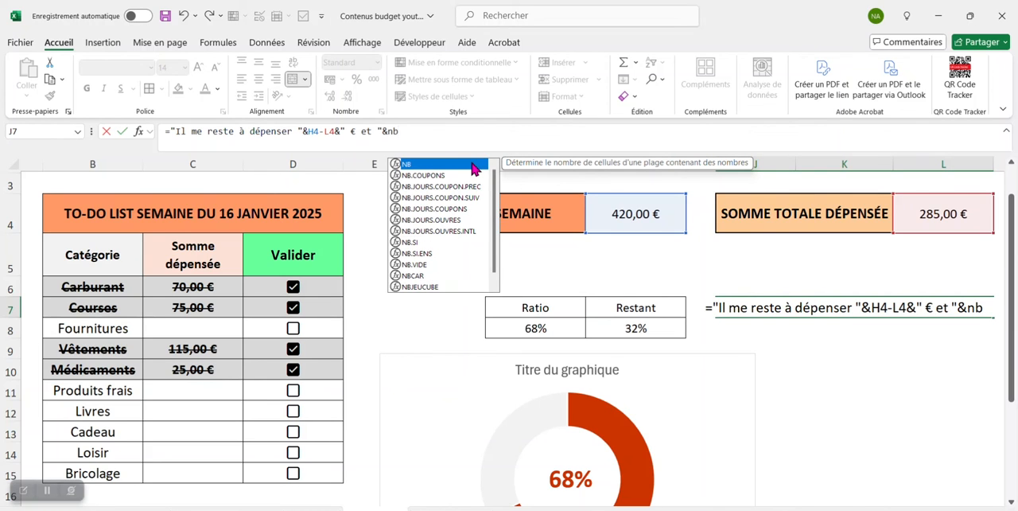
pyautogui.doubleClick(422, 241)
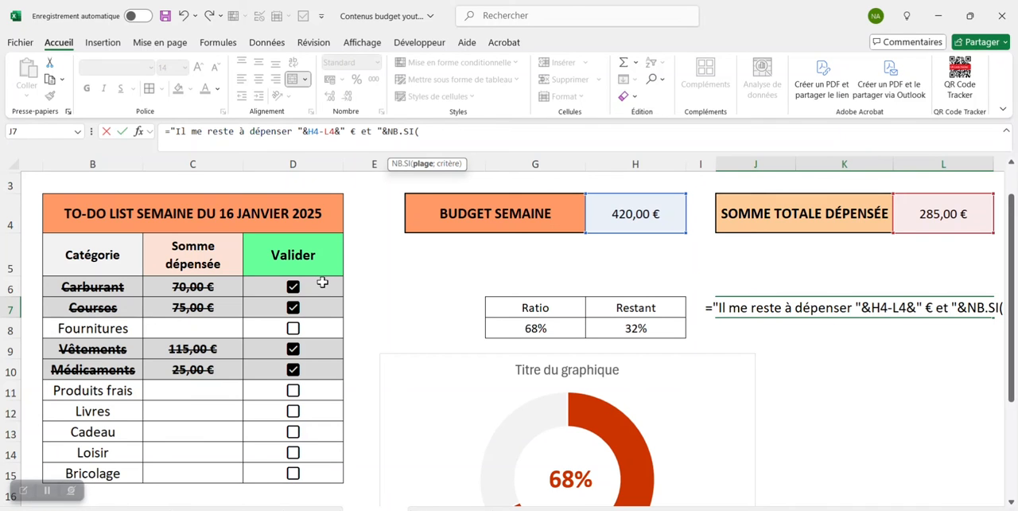
pyautogui.moveTo(321, 286); pyautogui.dragTo(302, 473)
pyautogui.write(';"=faux')
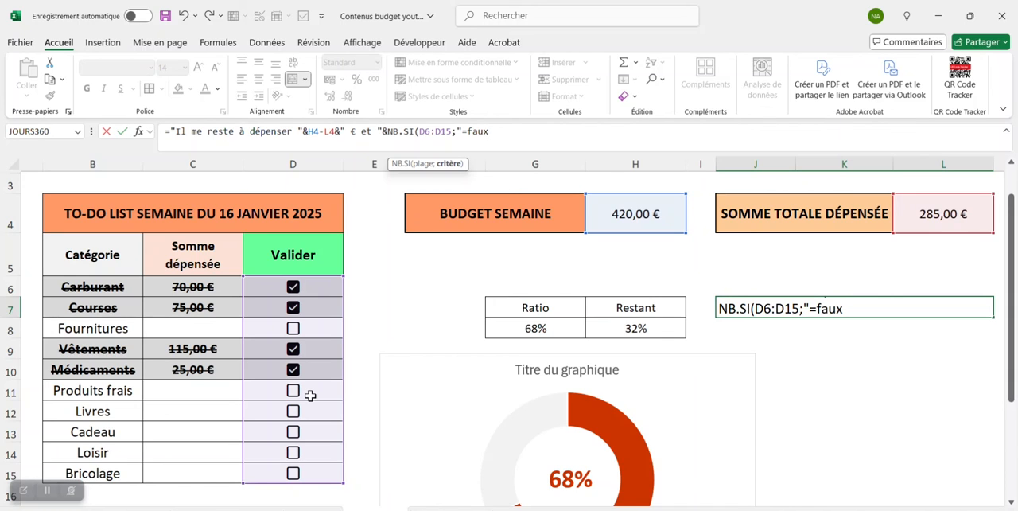
pyautogui.write(')&')
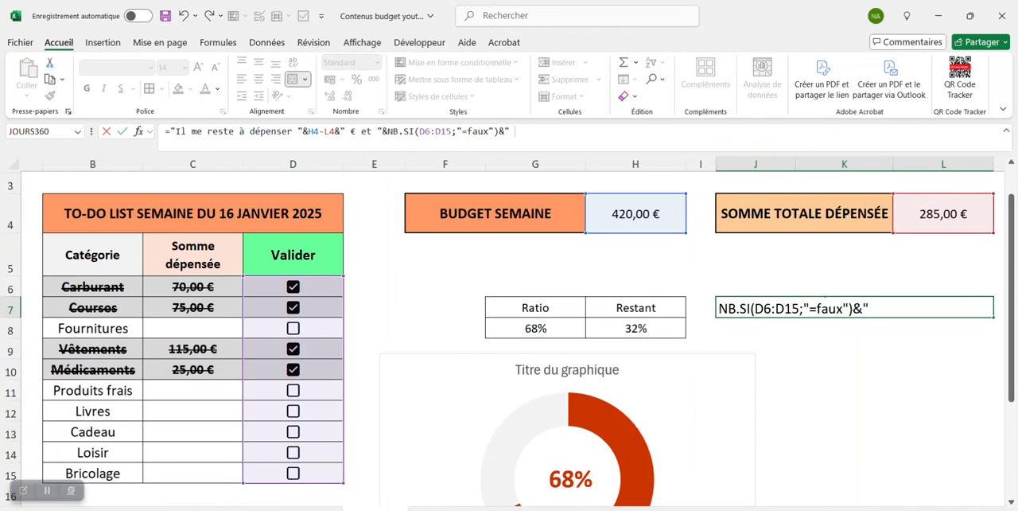
# - Finish the J7 formula with the text " tâches à effectuer", validate it and reselect the cell
pyautogui.write('âches à effe')
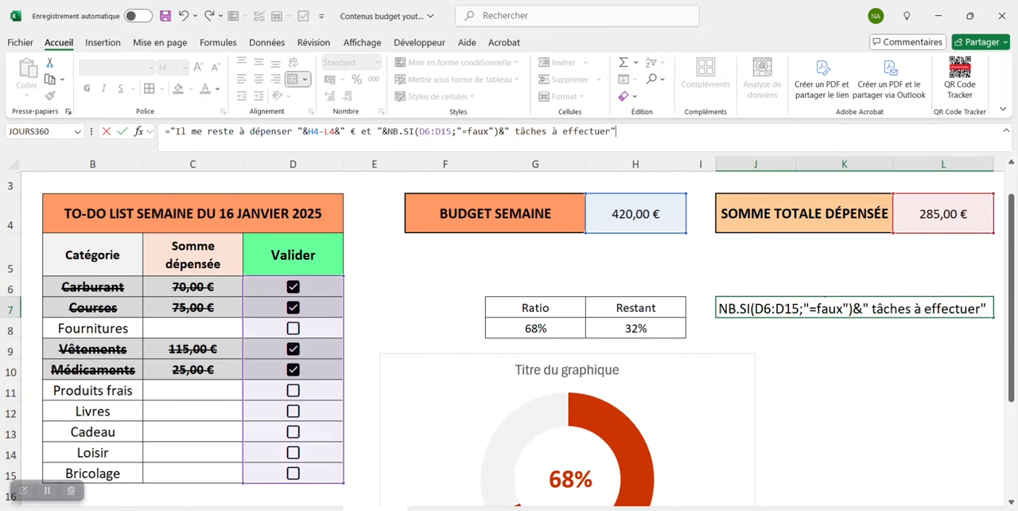
pyautogui.write('ctuer"')
pyautogui.press('Return')
pyautogui.press('Up')
# - Widen column L and narrow column I so the whole J7 sentence fits in its merged cell
pyautogui.moveTo(994, 166); pyautogui.dragTo(1004, 177)
pyautogui.moveTo(717, 164); pyautogui.dragTo(706, 170)
pyautogui.moveTo(988, 164); pyautogui.dragTo(1000, 164)
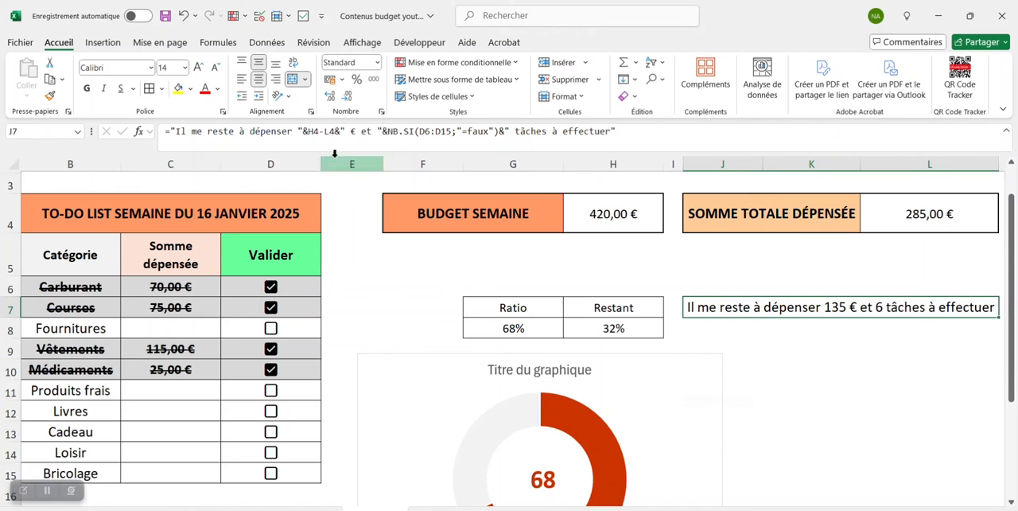
# - Link the doughnut chart's title to the sentence in merged cell J7
pyautogui.click(540, 378)
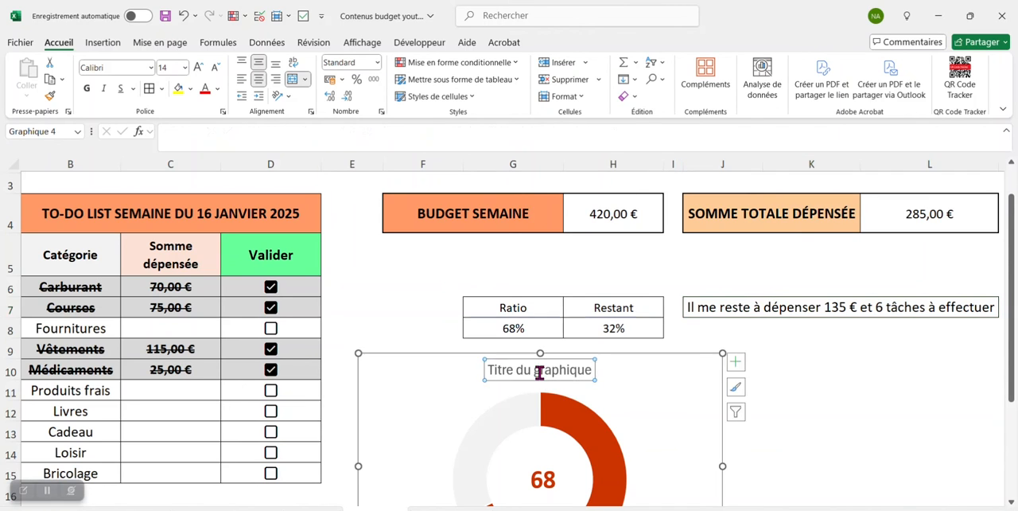
pyautogui.click(257, 140)
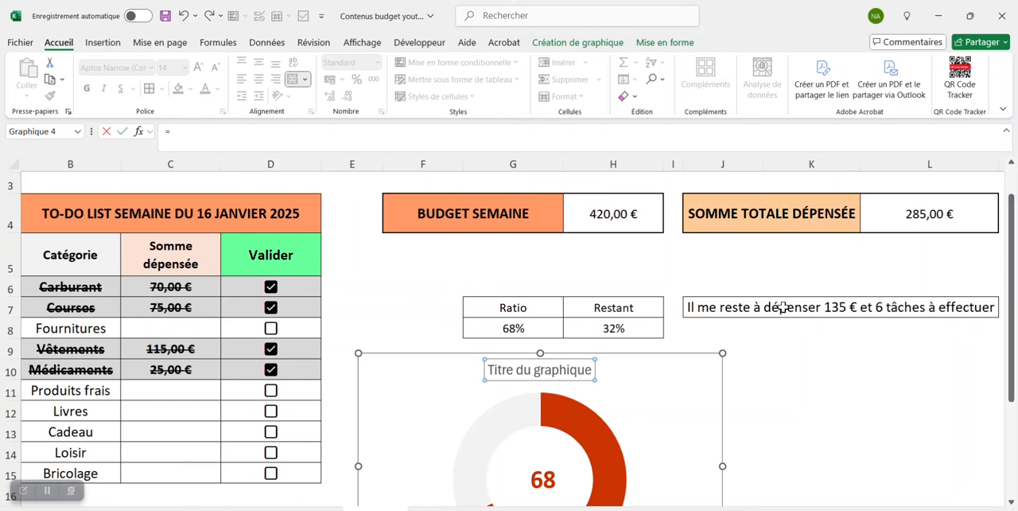
pyautogui.click(784, 308)
pyautogui.press('Return')
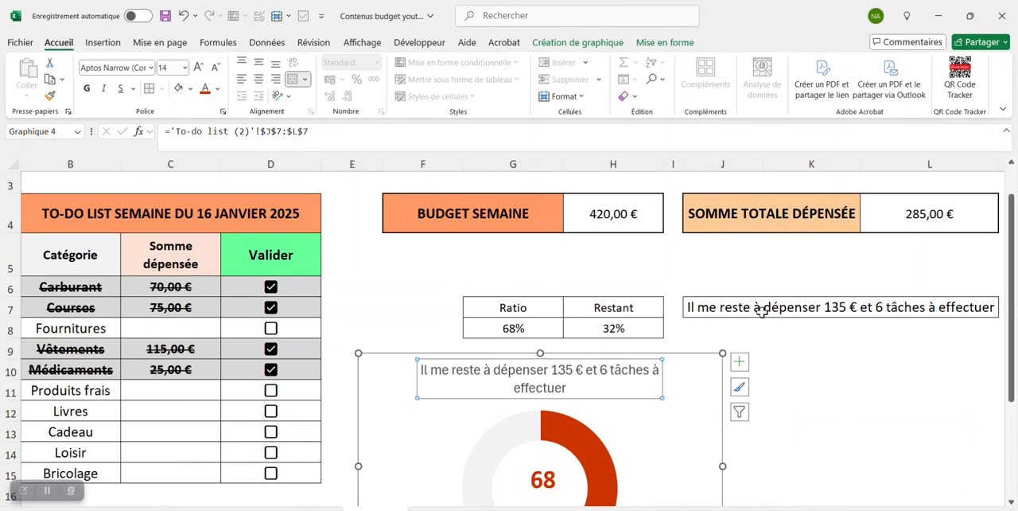
# - Move the doughnut chart up below the BUDGET SEMAINE header and enlarge it so its title fits on one line
pyautogui.moveTo(687, 391); pyautogui.dragTo(673, 290)
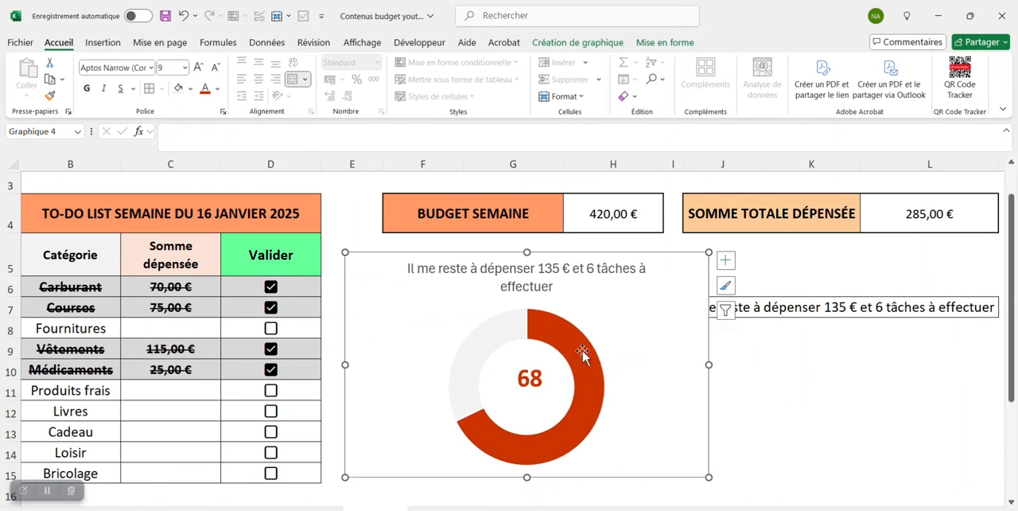
pyautogui.click(553, 380)
pyautogui.moveTo(527, 479); pyautogui.dragTo(530, 491)
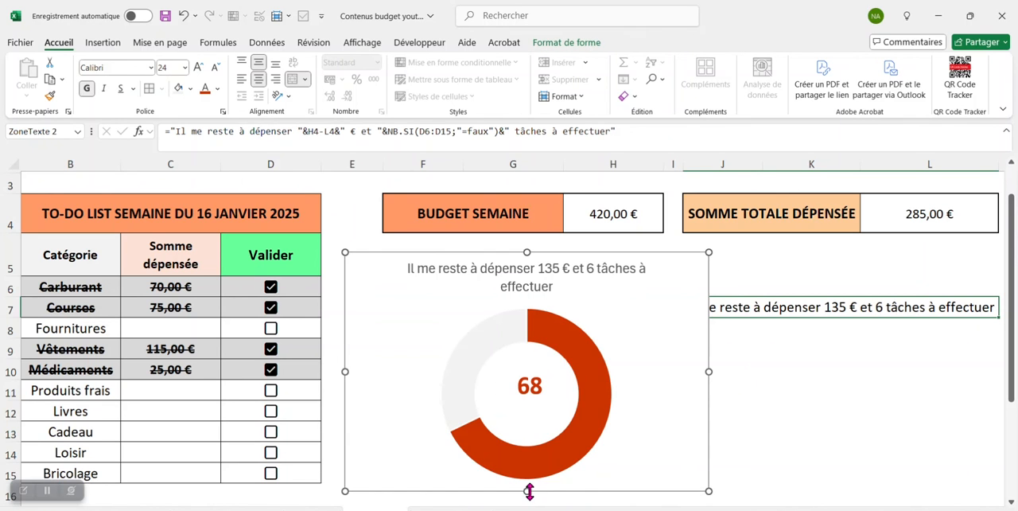
pyautogui.click(691, 387)
pyautogui.moveTo(709, 371); pyautogui.dragTo(944, 371)
pyautogui.moveTo(661, 491); pyautogui.dragTo(661, 500)
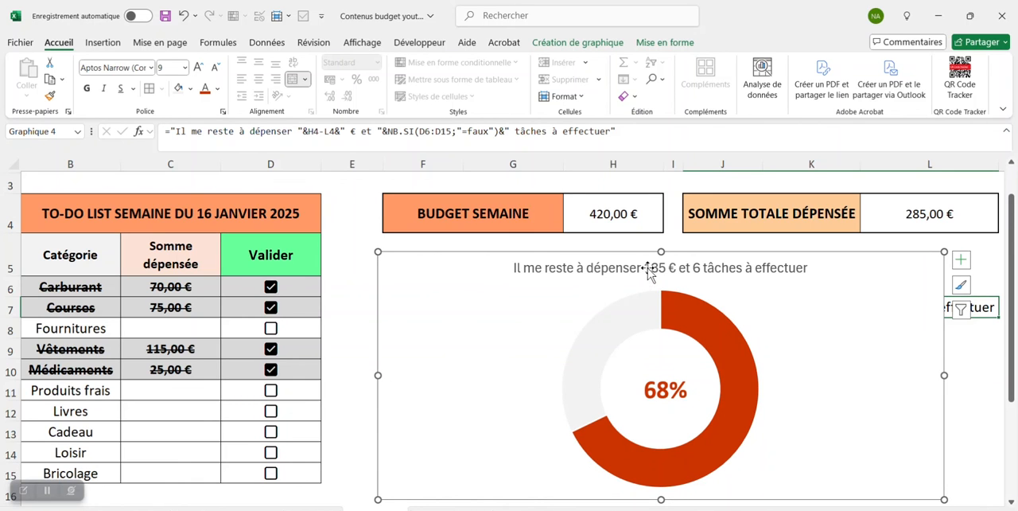
# - Make the chart title bold and fill its background with the custom orange #FF845D
pyautogui.click(731, 270)
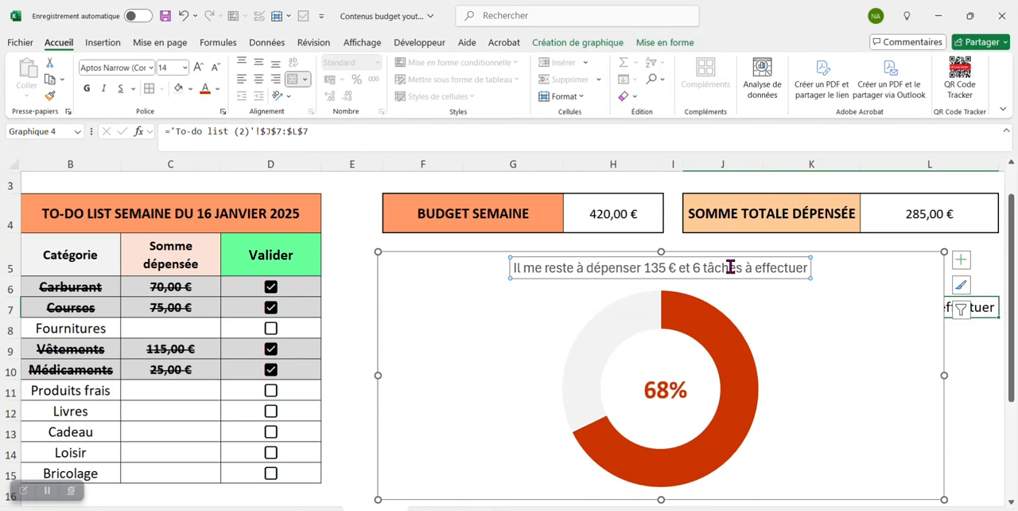
pyautogui.click(88, 89)
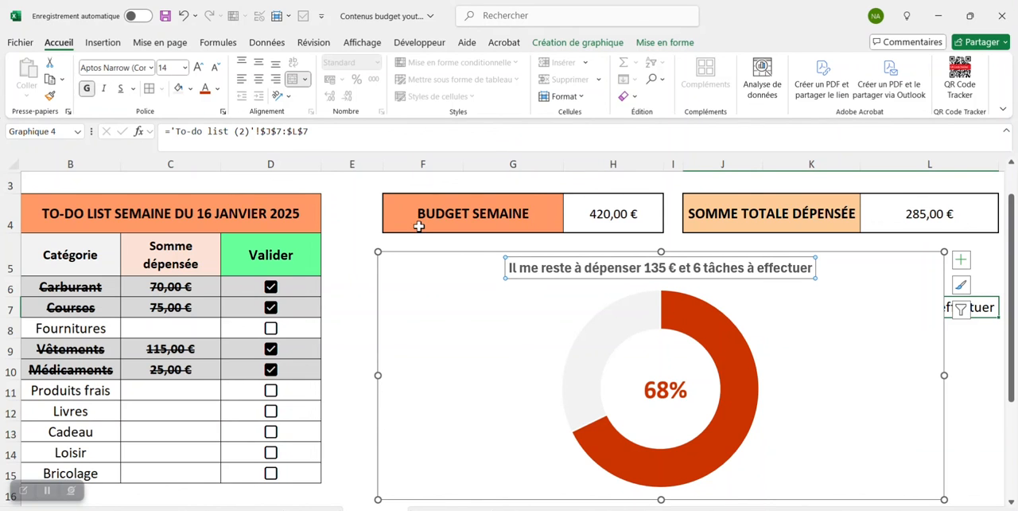
pyautogui.rightClick(588, 277)
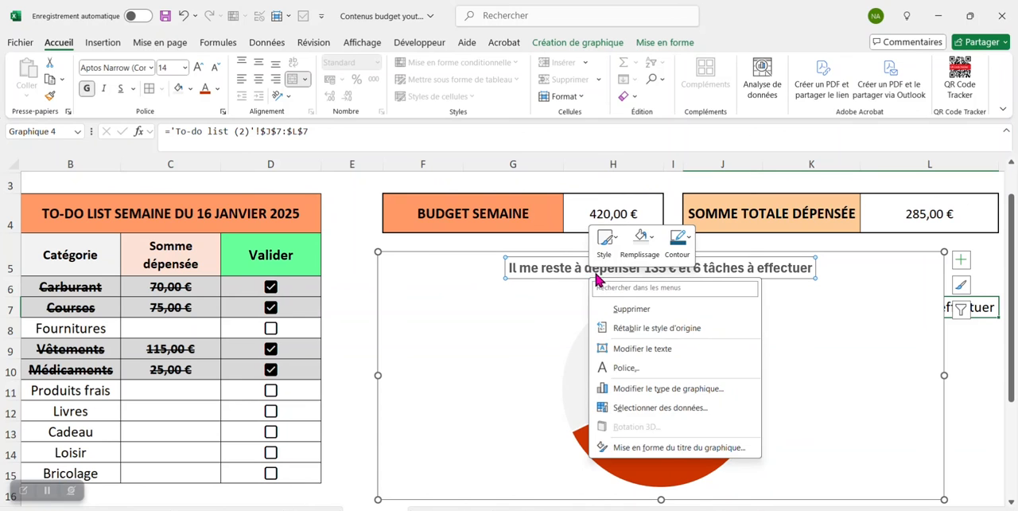
pyautogui.click(652, 238)
pyautogui.click(694, 469)
pyautogui.click(678, 377)
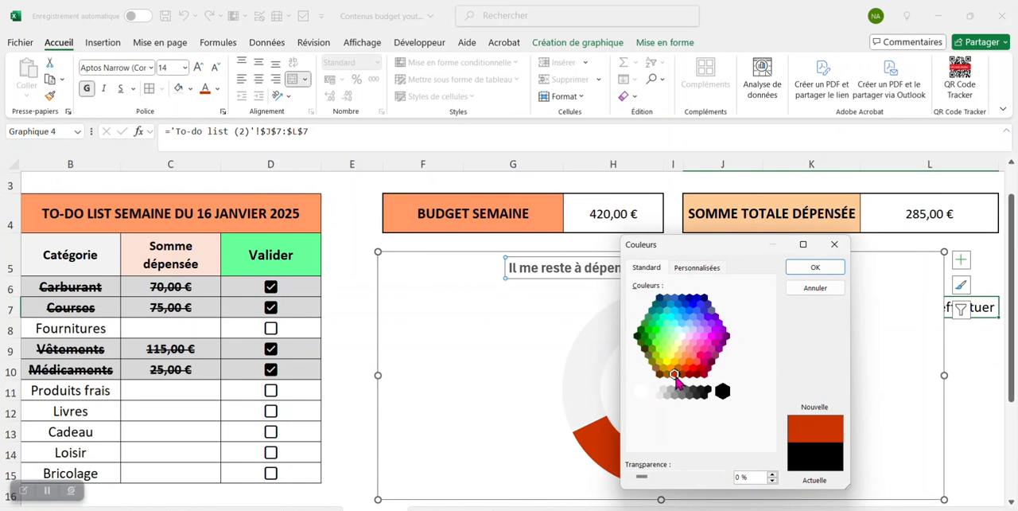
pyautogui.click(694, 269)
pyautogui.moveTo(770, 341); pyautogui.dragTo(769, 315)
pyautogui.click(811, 269)
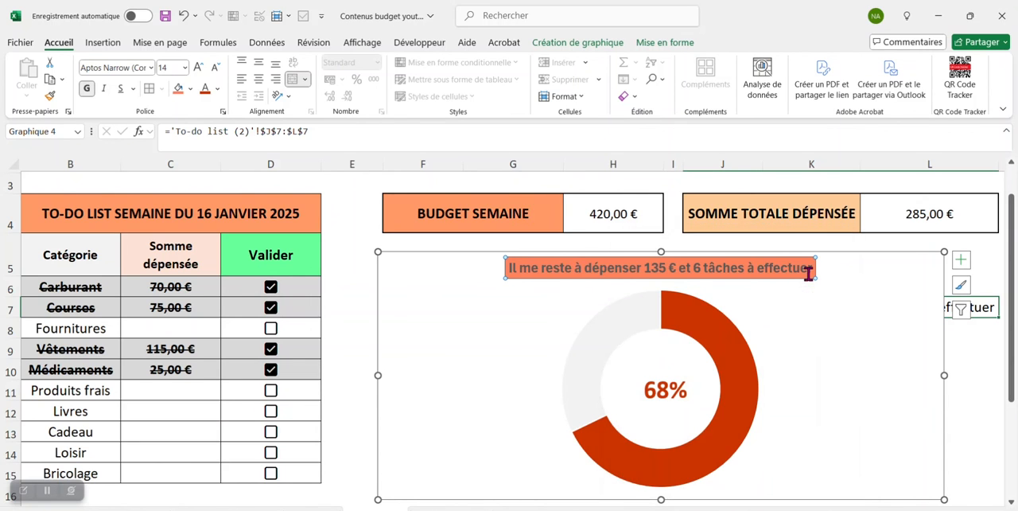
# - Lighten the chart title's fill to a pale salmon using a custom colour
pyautogui.rightClick(684, 277)
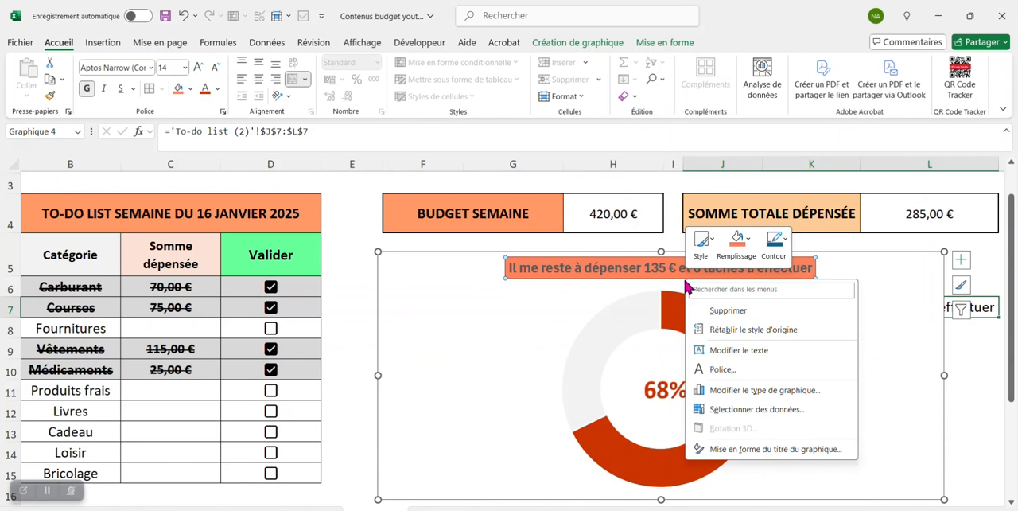
pyautogui.click(751, 241)
pyautogui.click(781, 471)
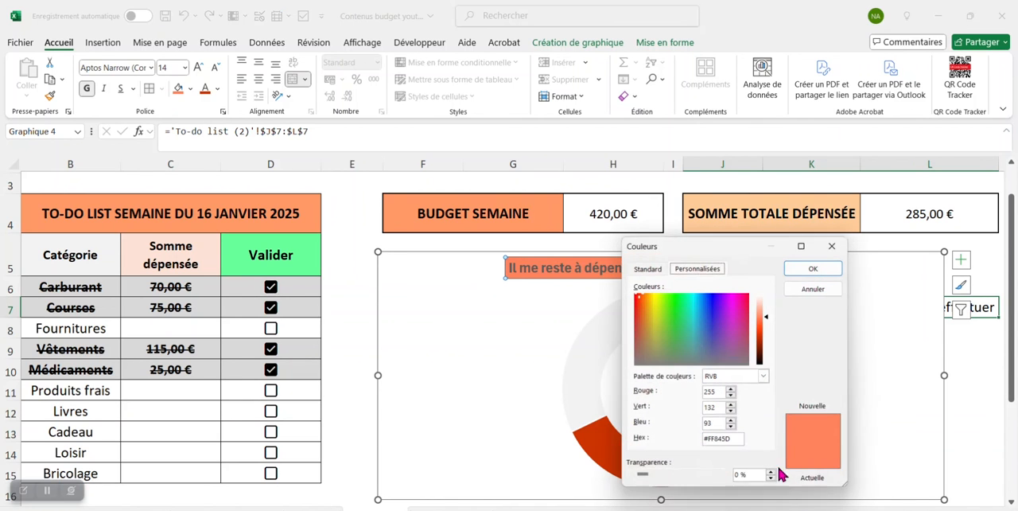
pyautogui.moveTo(769, 329); pyautogui.dragTo(770, 317)
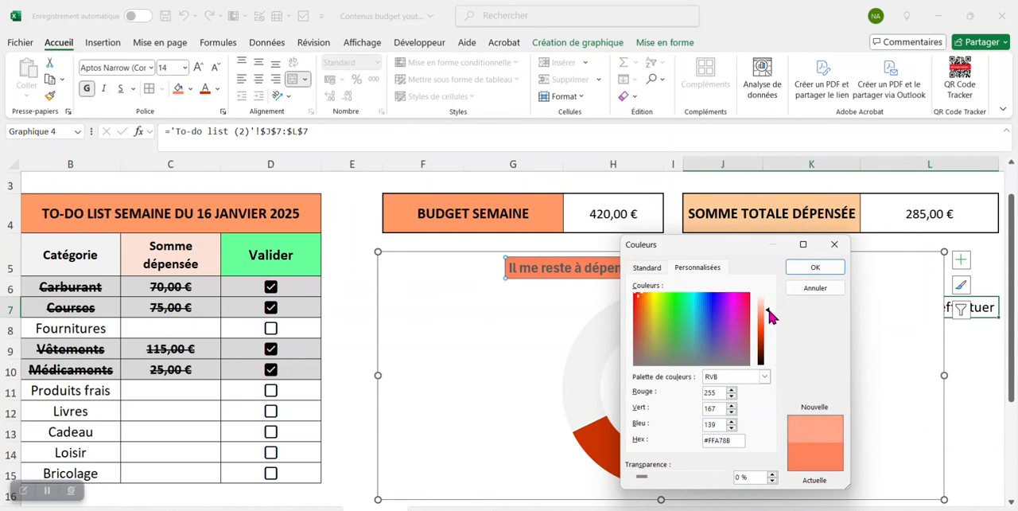
pyautogui.moveTo(770, 318); pyautogui.dragTo(769, 309)
pyautogui.click(799, 269)
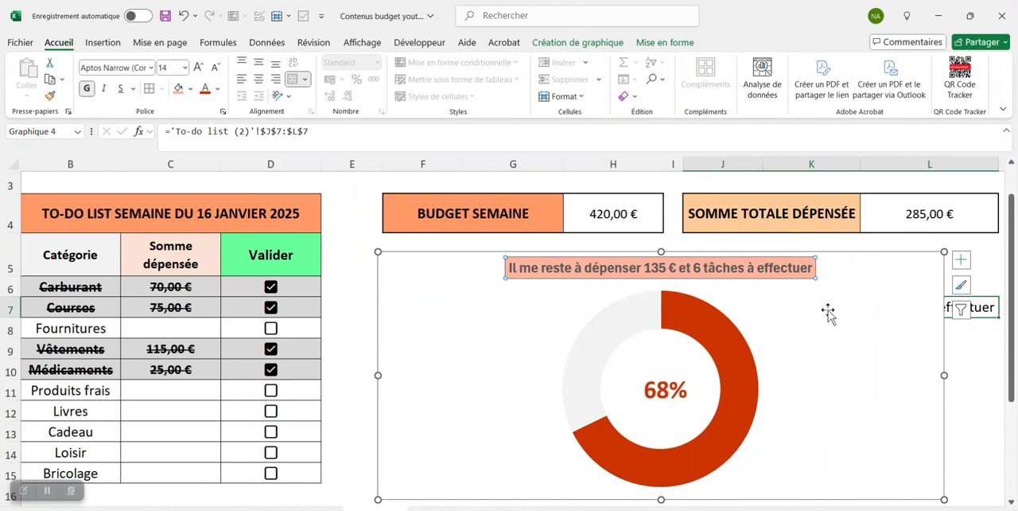
# - Give the chart title a dark orange-red outline from the standard colours, matching the Ratio segment
pyautogui.rightClick(766, 278)
pyautogui.click(868, 245)
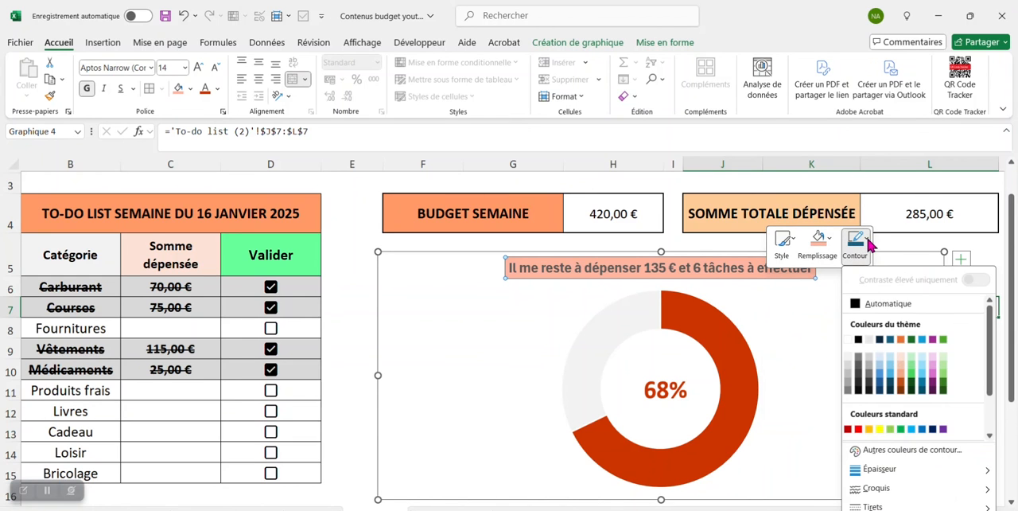
pyautogui.click(916, 452)
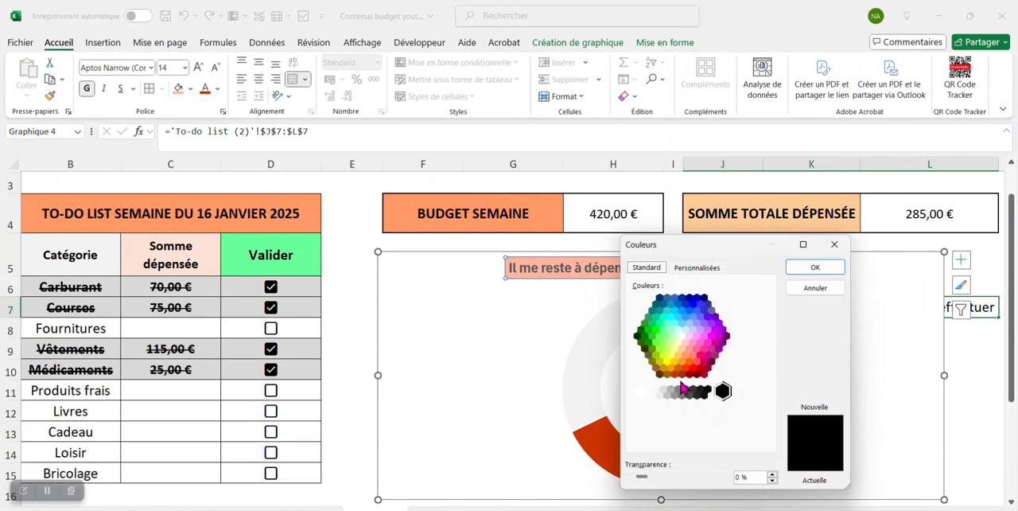
pyautogui.click(675, 375)
pyautogui.click(815, 268)
# - Thicken the chart title's outline to 3 pt
pyautogui.rightClick(810, 286)
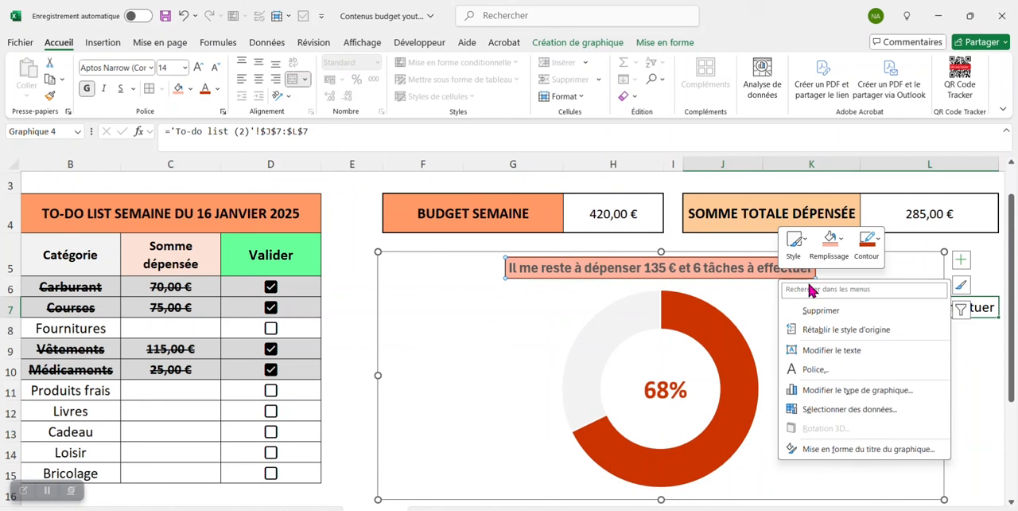
pyautogui.click(874, 242)
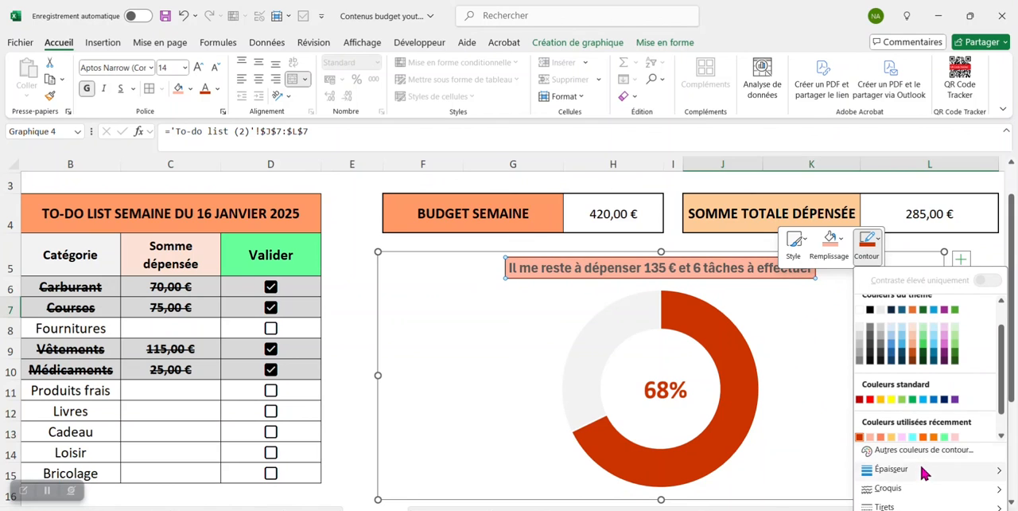
pyautogui.moveTo(919, 473)
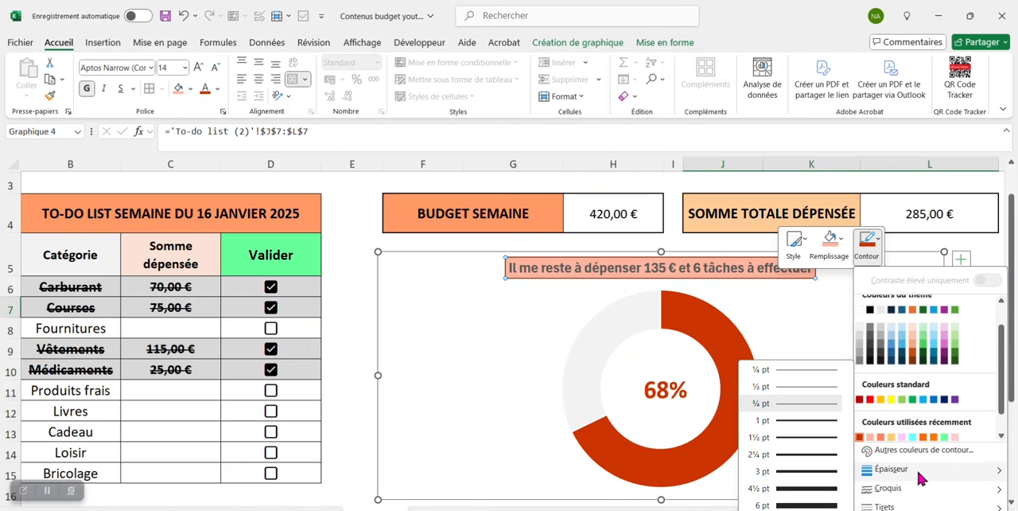
pyautogui.click(822, 475)
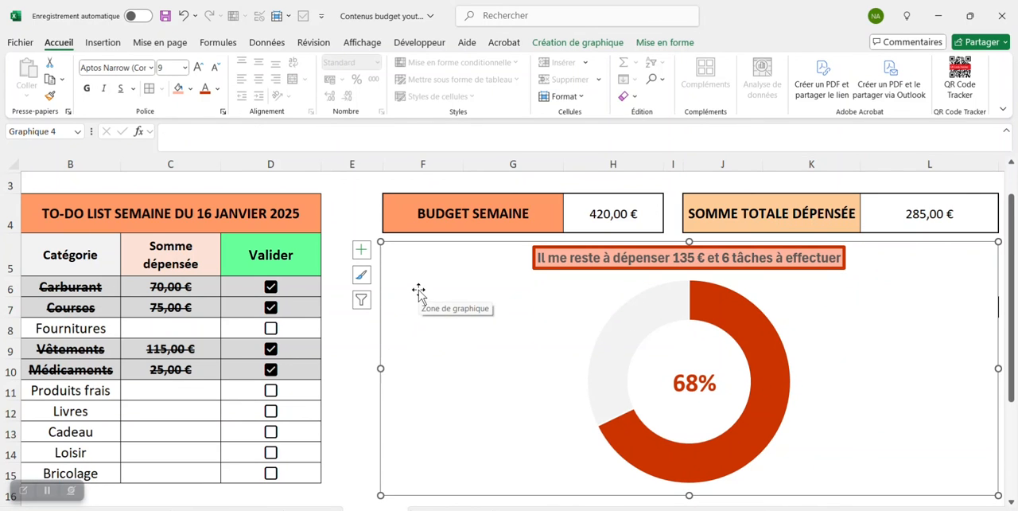
# - Remove the border line around the doughnut chart area and nudge the chart slightly up and to the left
pyautogui.doubleClick(432, 285)
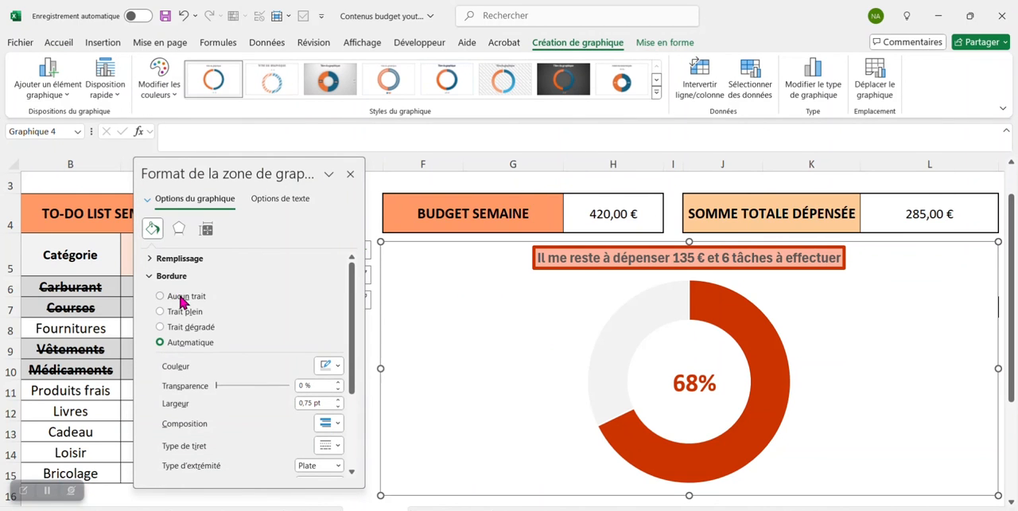
pyautogui.click(350, 173)
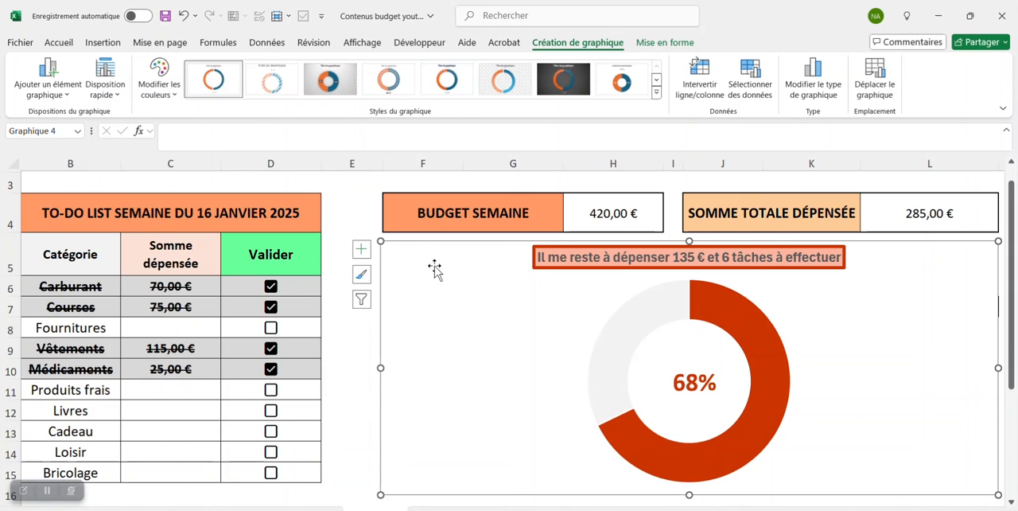
pyautogui.press('Escape')
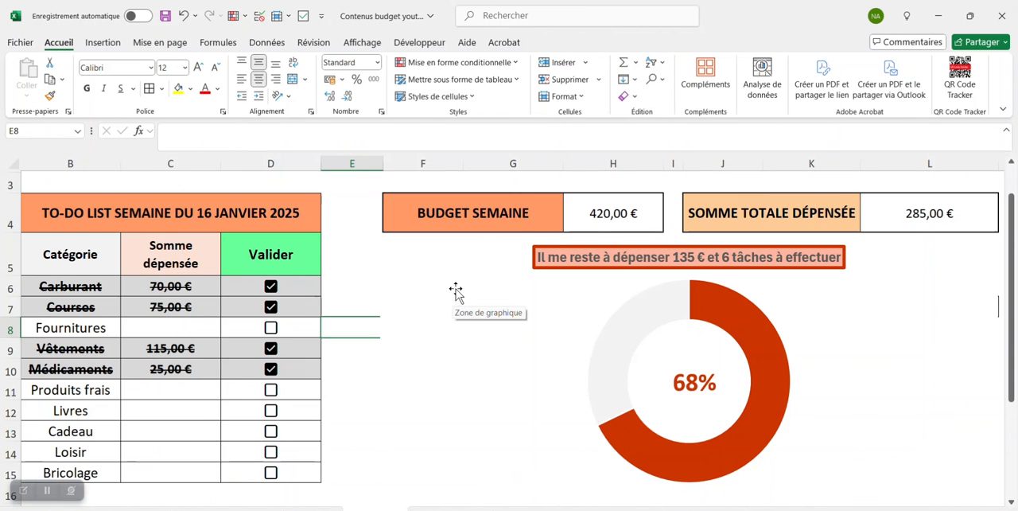
pyautogui.moveTo(456, 288); pyautogui.dragTo(451, 285)
pyautogui.click(451, 285)
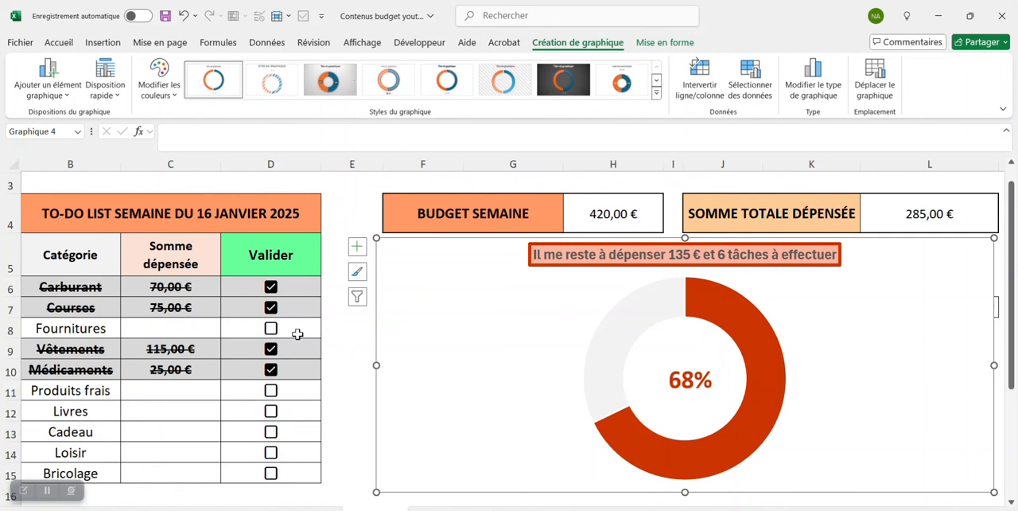
# - Enter 35 as the amount spent on Livres and tick its Valider checkbox
pyautogui.click(166, 410)
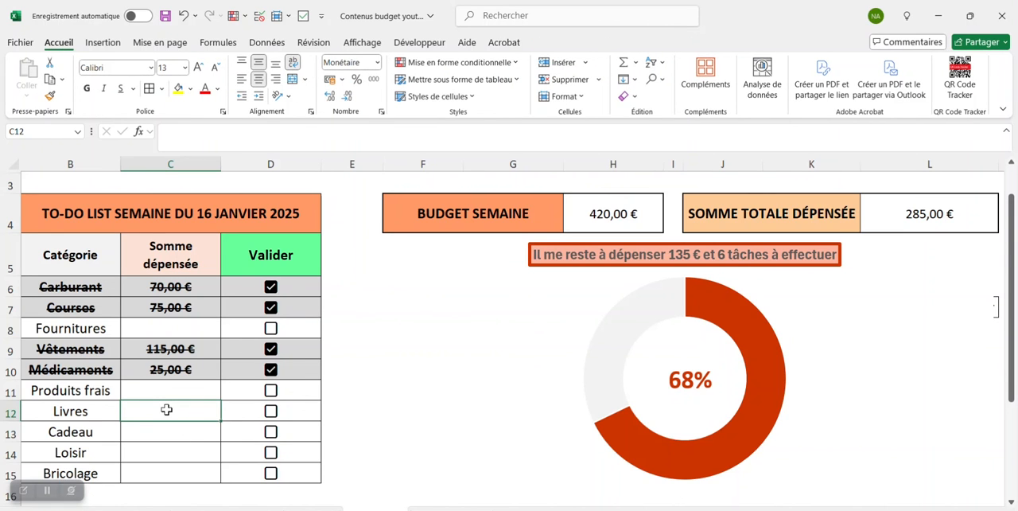
pyautogui.write('35')
pyautogui.press('Return')
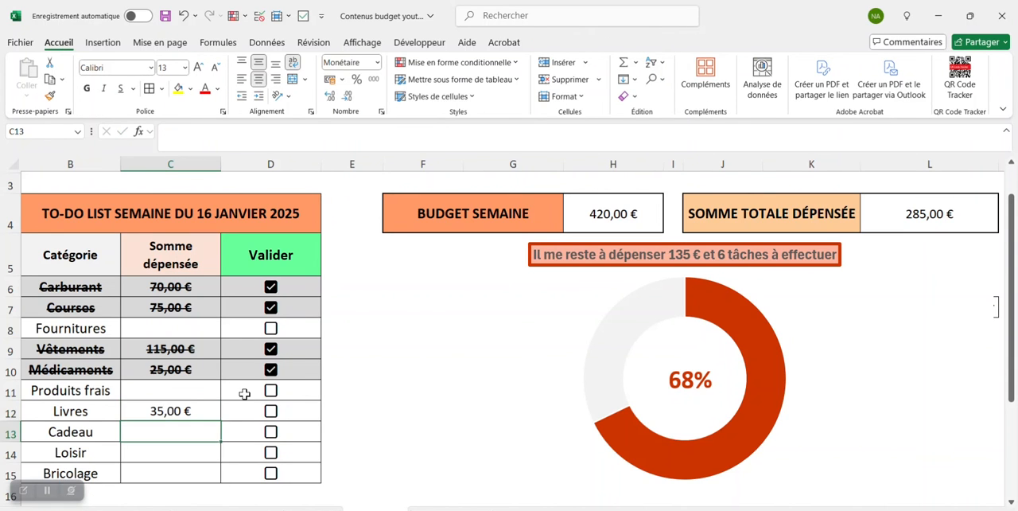
pyautogui.click(271, 411)
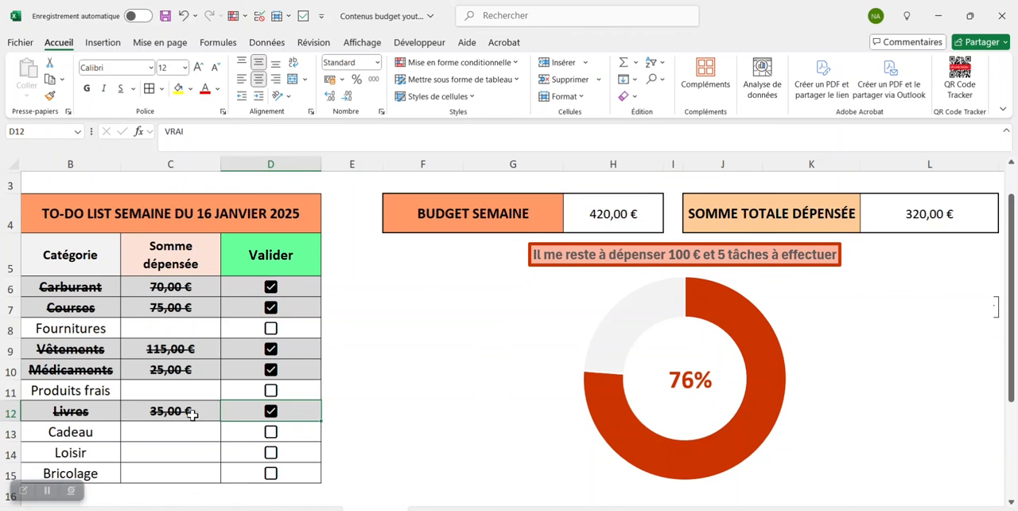
# - Enter 45 as the amount spent on Cadeau and tick its Valider checkbox
pyautogui.click(189, 429)
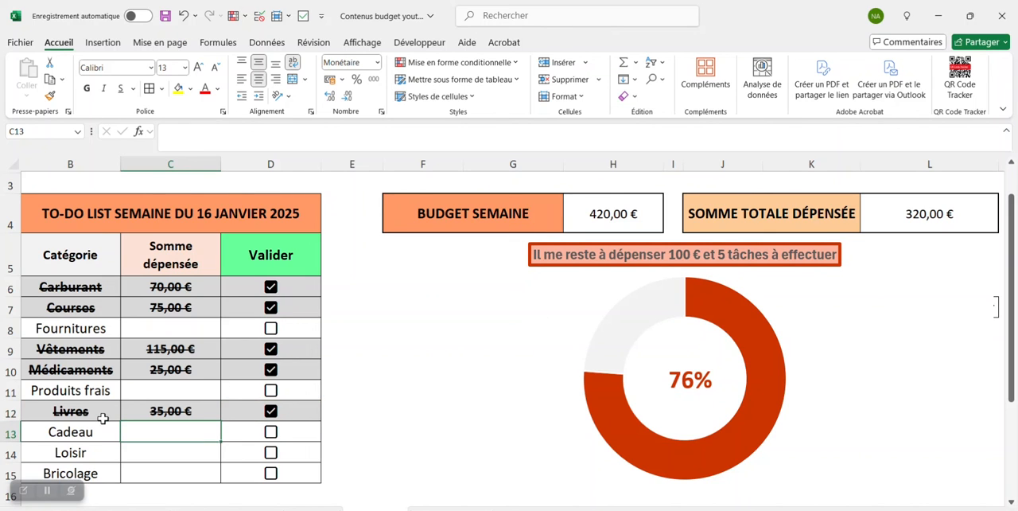
pyautogui.write('45')
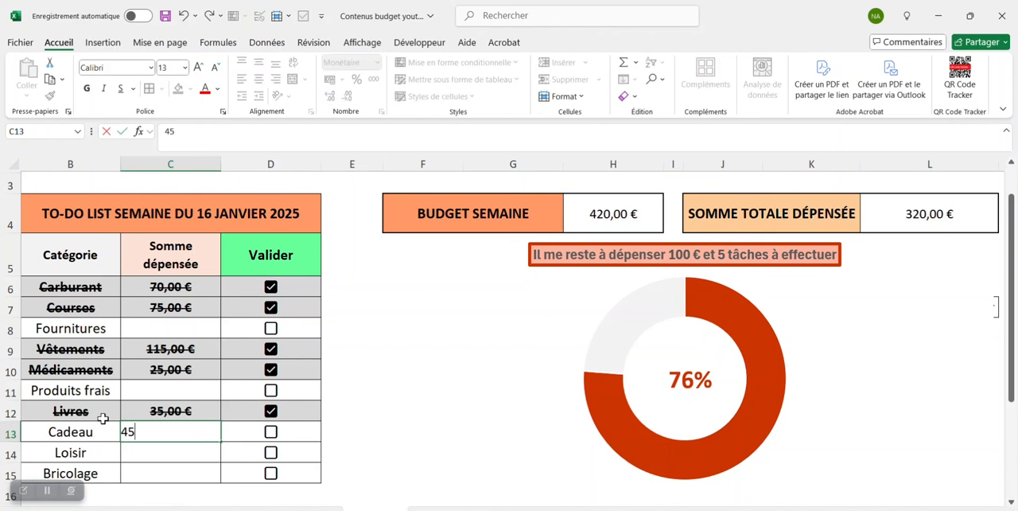
pyautogui.press('Return')
pyautogui.click(270, 430)
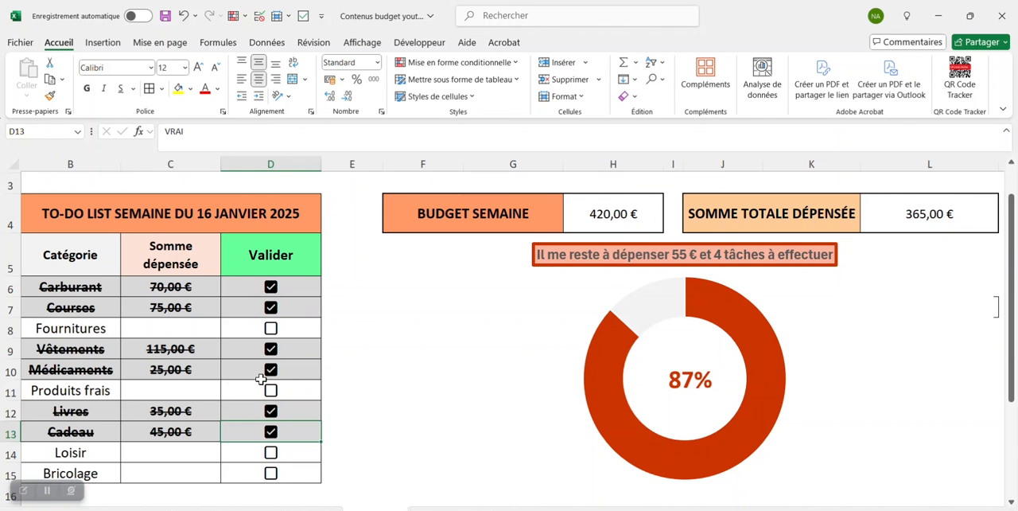
# - Set the BUDGET SEMAINE amount in H4 to 500
pyautogui.hscroll(-1, 260, 380)
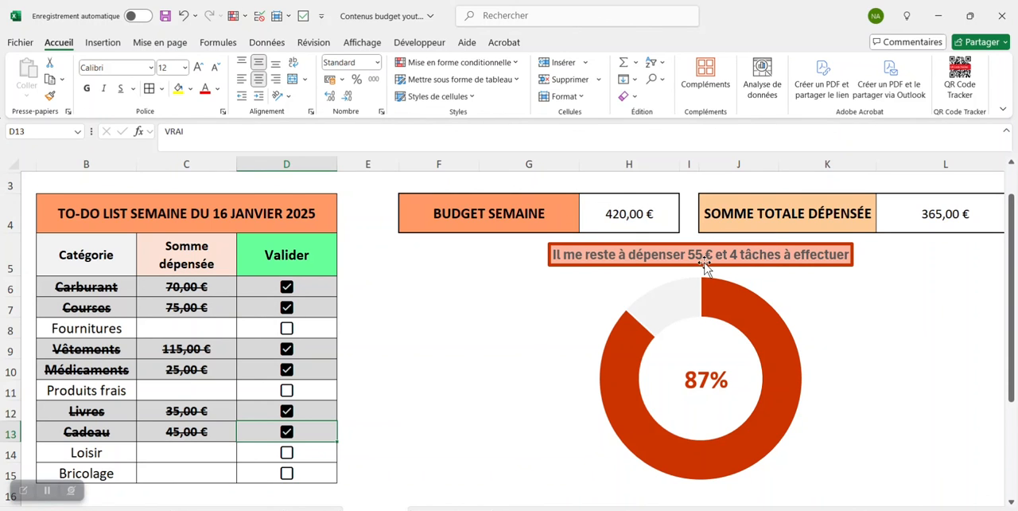
pyautogui.click(632, 212)
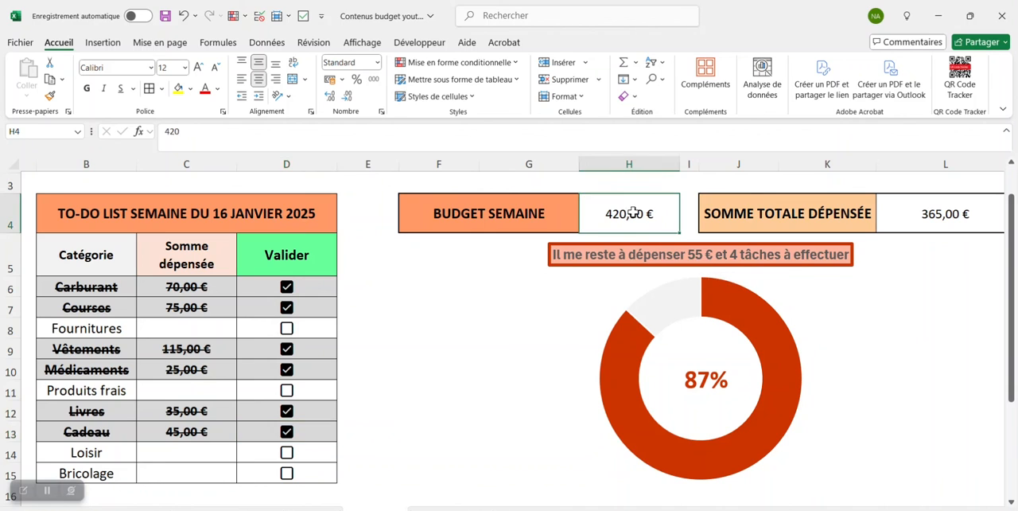
pyautogui.doubleClick(206, 130)
pyautogui.write('5')
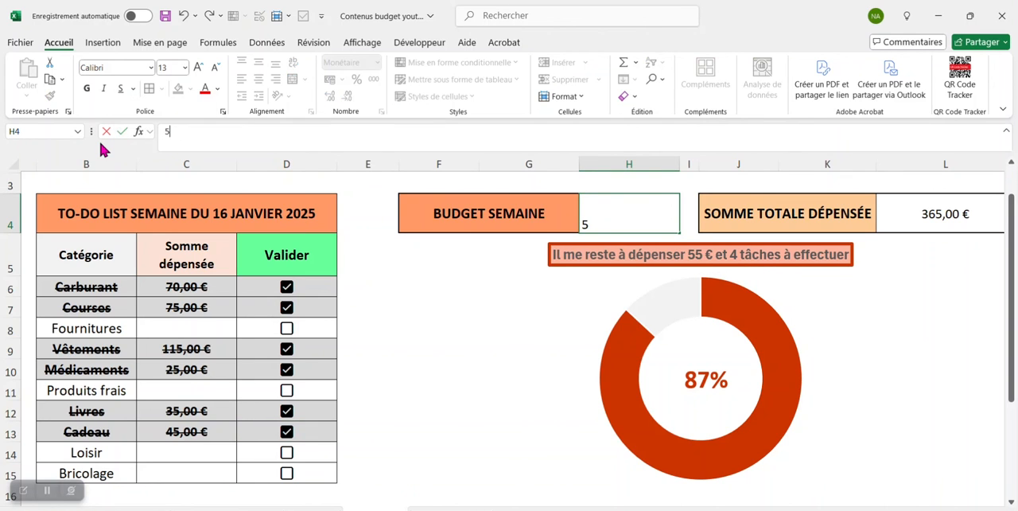
pyautogui.write('00')
pyautogui.press('Return')
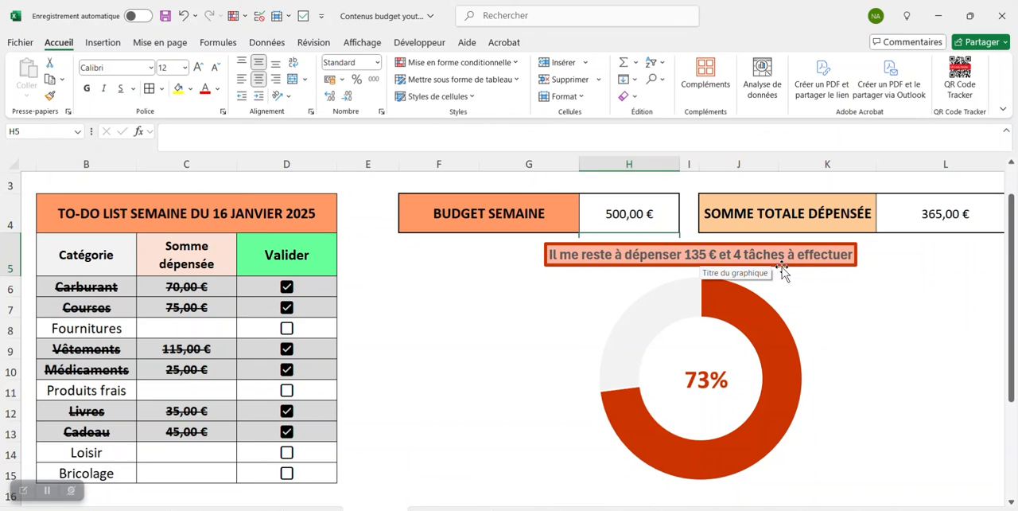
# - Enter 65 as the amount spent on Bricolage and tick its Valider checkbox
pyautogui.click(191, 469)
pyautogui.write('65')
pyautogui.press('Return')
pyautogui.click(287, 475)
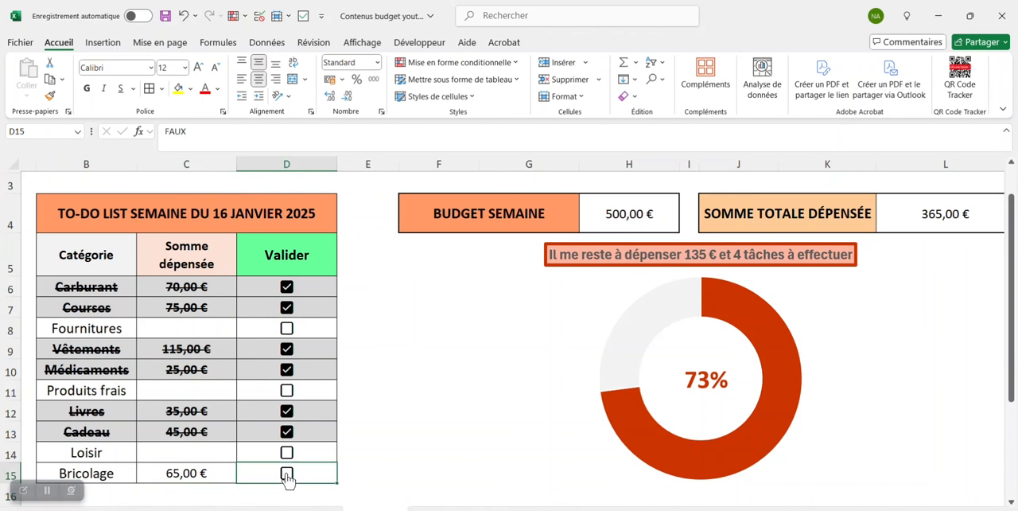
pyautogui.click(287, 475)
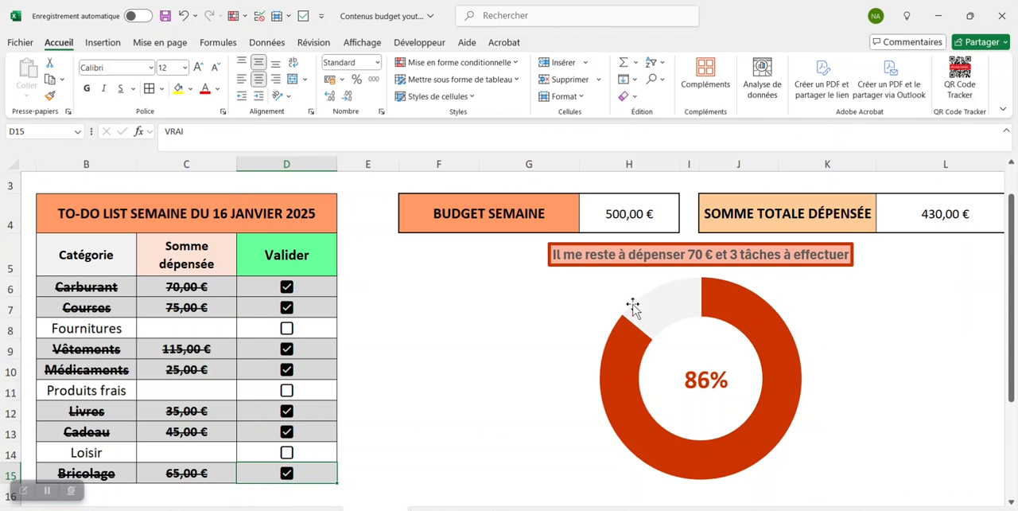
pyautogui.moveTo(630, 310)
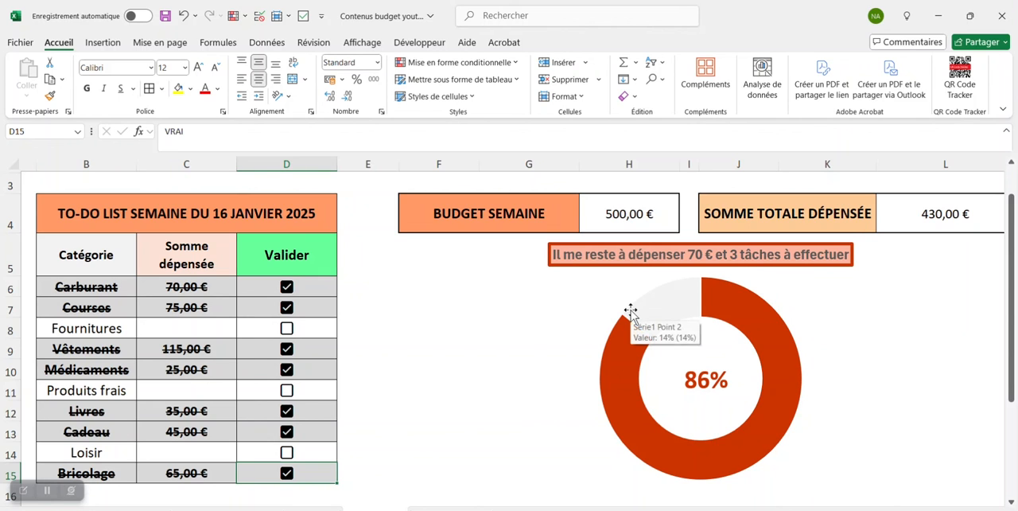